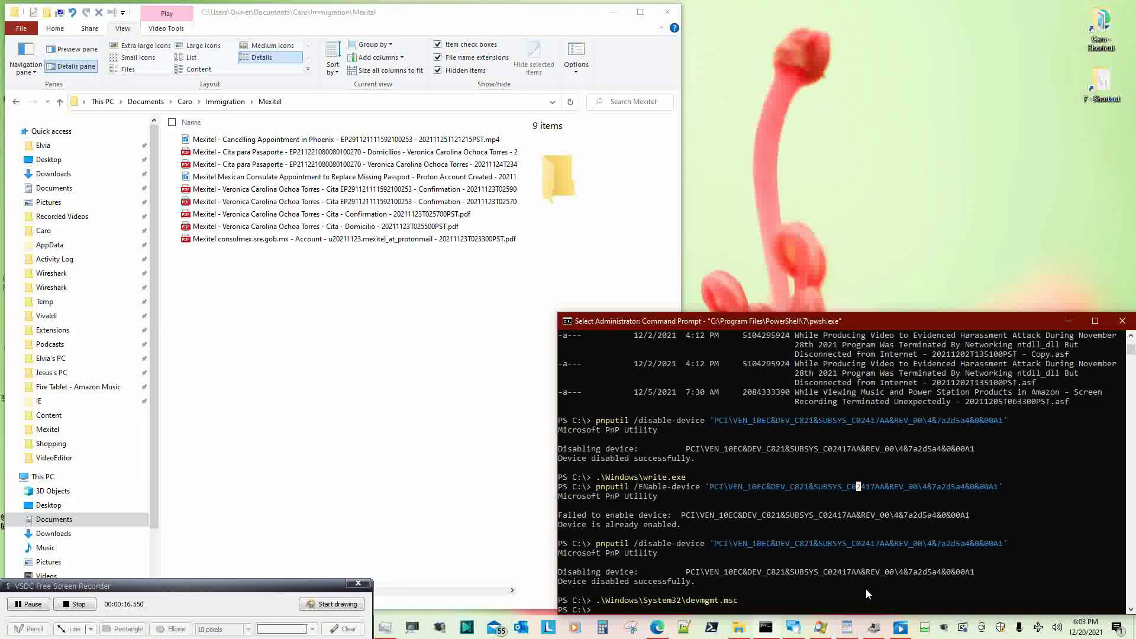
# Bring up TCPView, Process Explorer and the PowerShell window, and put away the System Idle Process properties window.
pyautogui.click(797, 634)
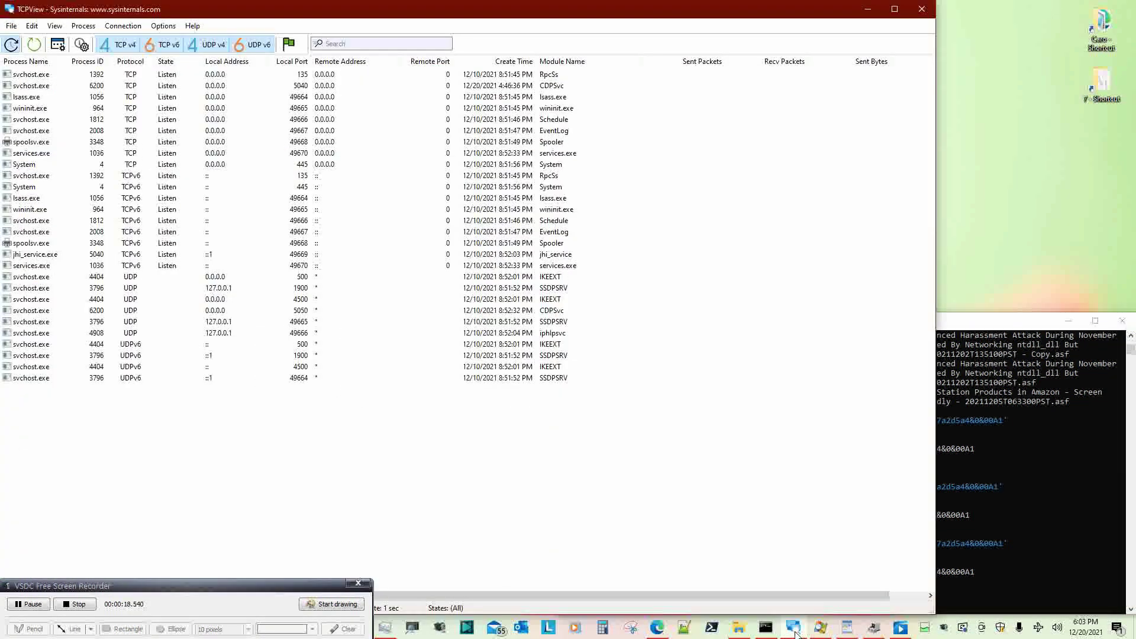
pyautogui.click(823, 632)
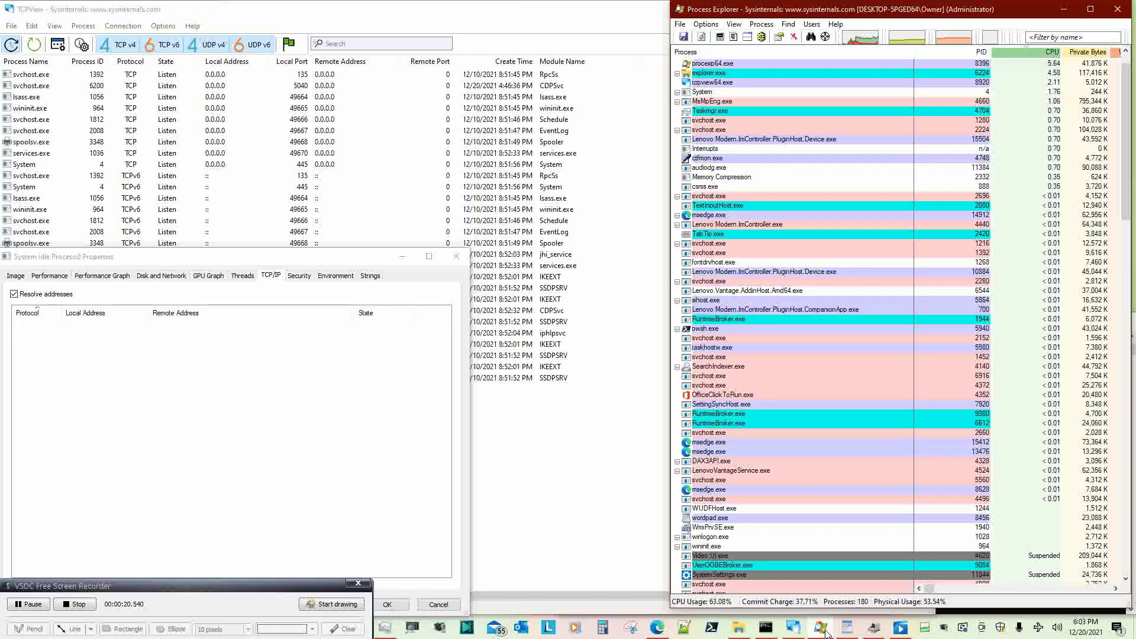
pyautogui.click(765, 629)
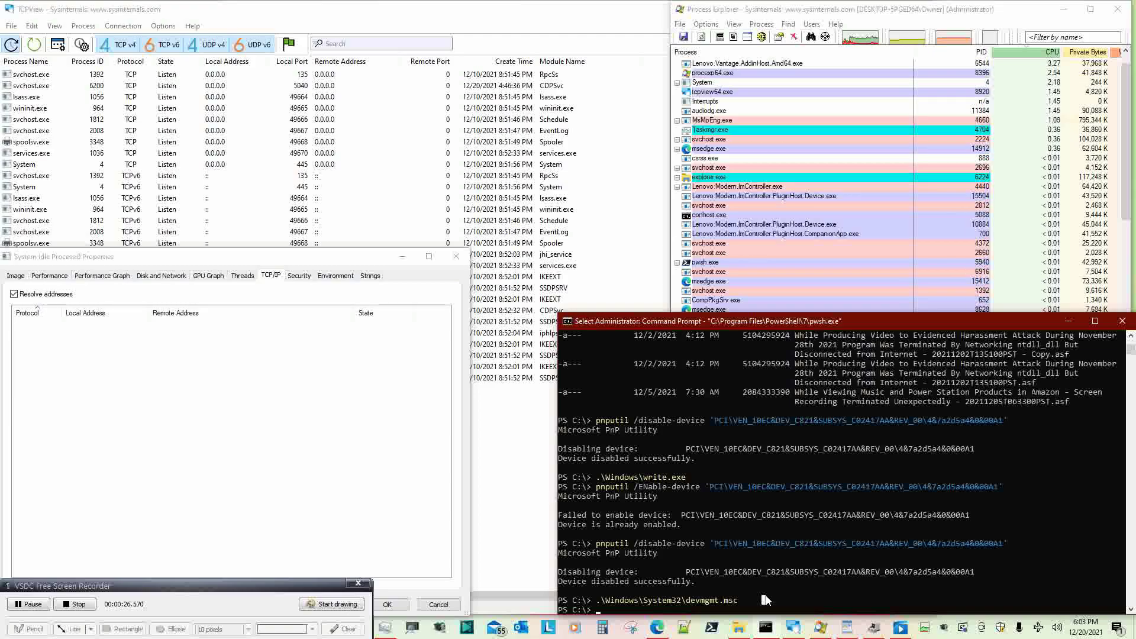
pyautogui.click(402, 261)
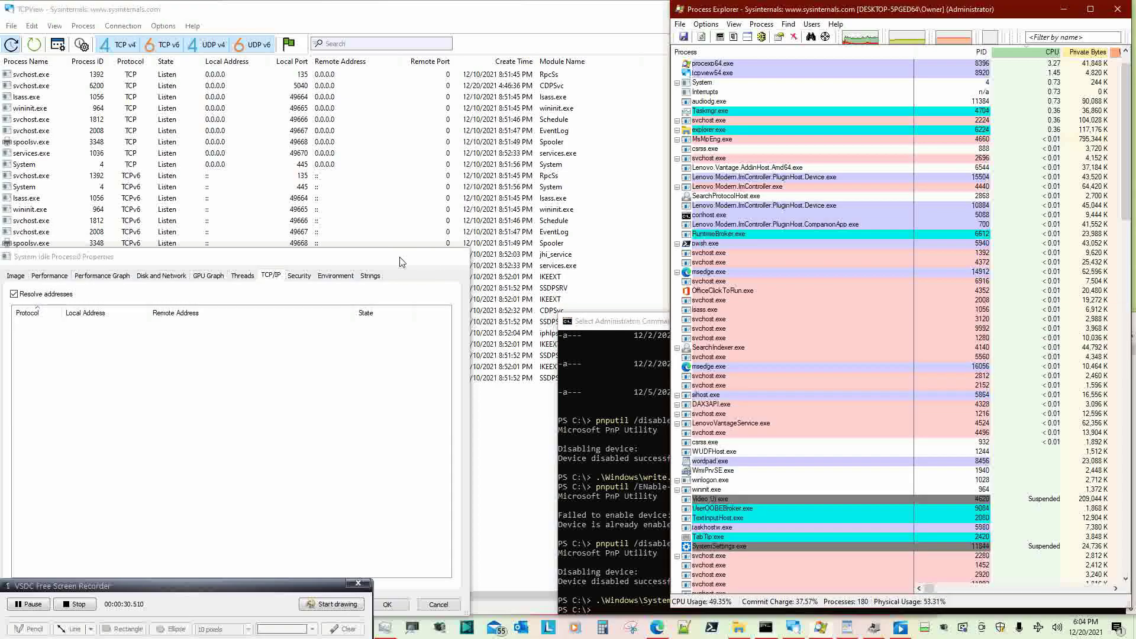
# Bring up Device Manager and change the recalled PowerShell command to pnputil /enable-device 'PCI\VEN_10EC&DEV_C821&SUBSYS_C02417AA&REV_00\4&7a2d5a4&0&00A1', running it to enable the wireless adapter.
pyautogui.click(691, 487)
pyautogui.press('Up')
pyautogui.press('Up')
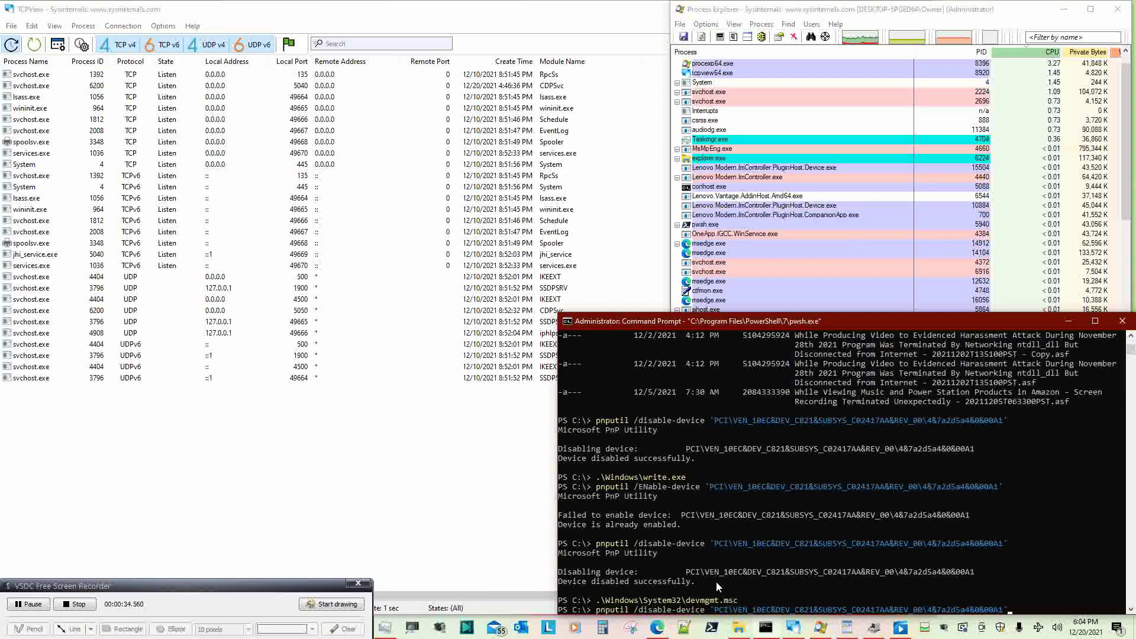
pyautogui.press('Right')
pyautogui.press('Right')
pyautogui.press('Right')
pyautogui.press('Right')
pyautogui.press('Right')
pyautogui.press('Right')
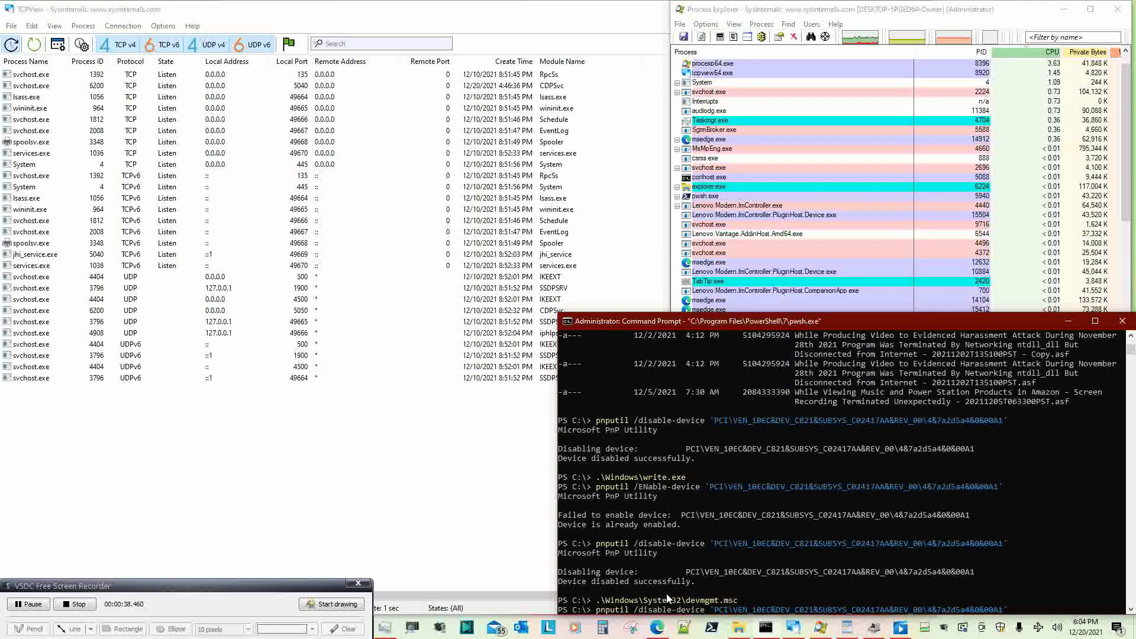
pyautogui.click(874, 627)
pyautogui.click(899, 585)
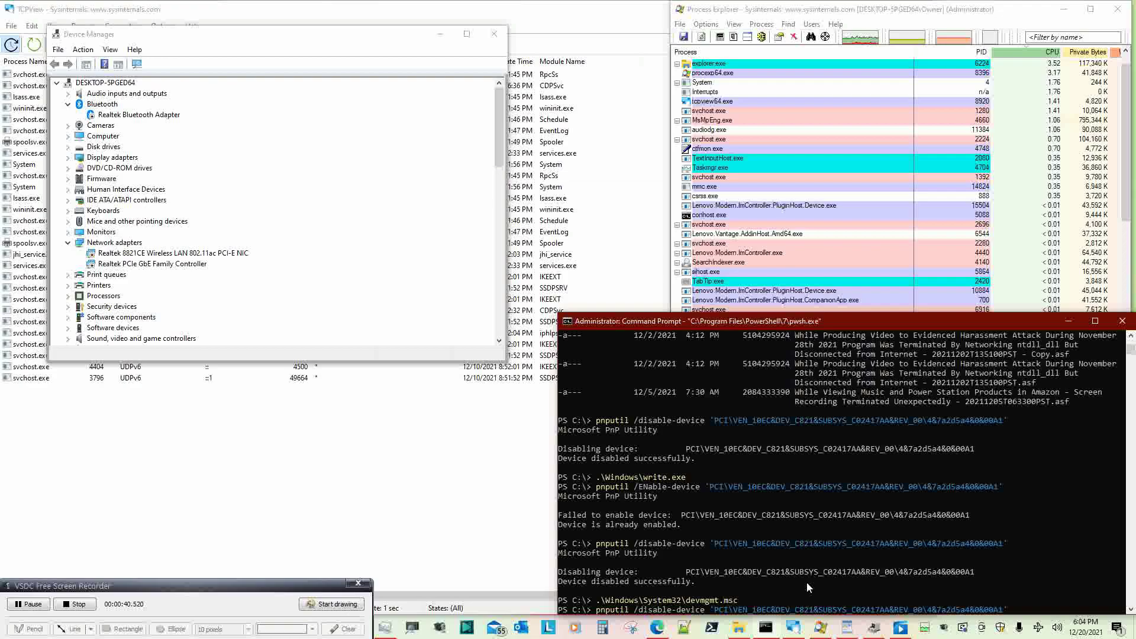
pyautogui.press('Delete')
pyautogui.press('Delete')
pyautogui.press('Delete')
pyautogui.write('en')
pyautogui.press('Return')
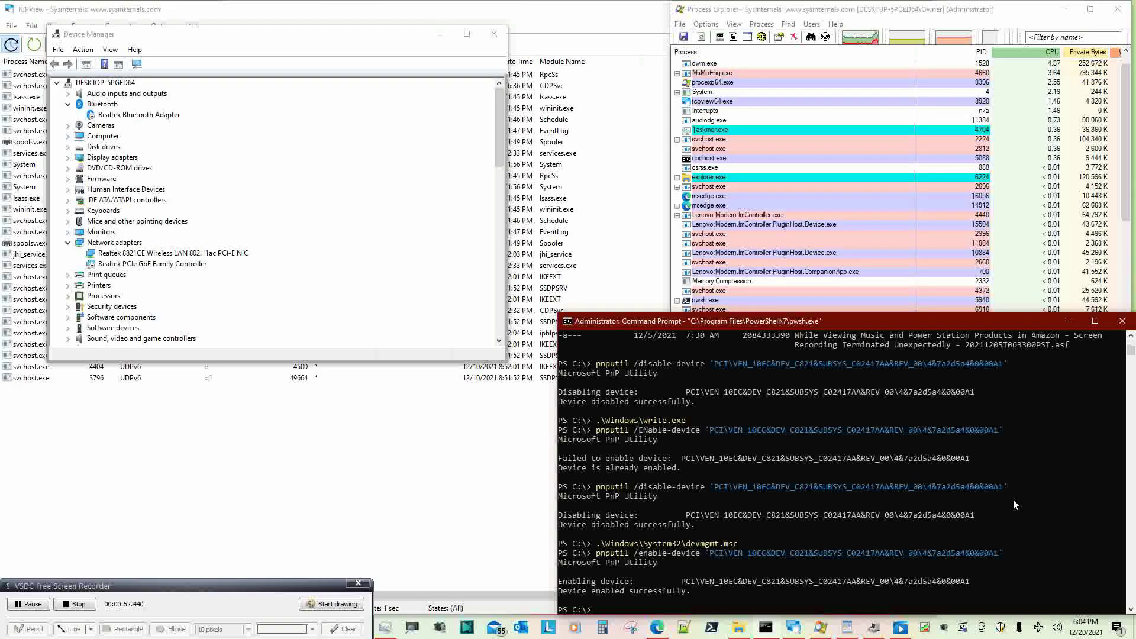
# Move the Device Manager window off the TCPView list and check the Windows Security overview.
pyautogui.moveTo(406, 42); pyautogui.dragTo(1028, 21)
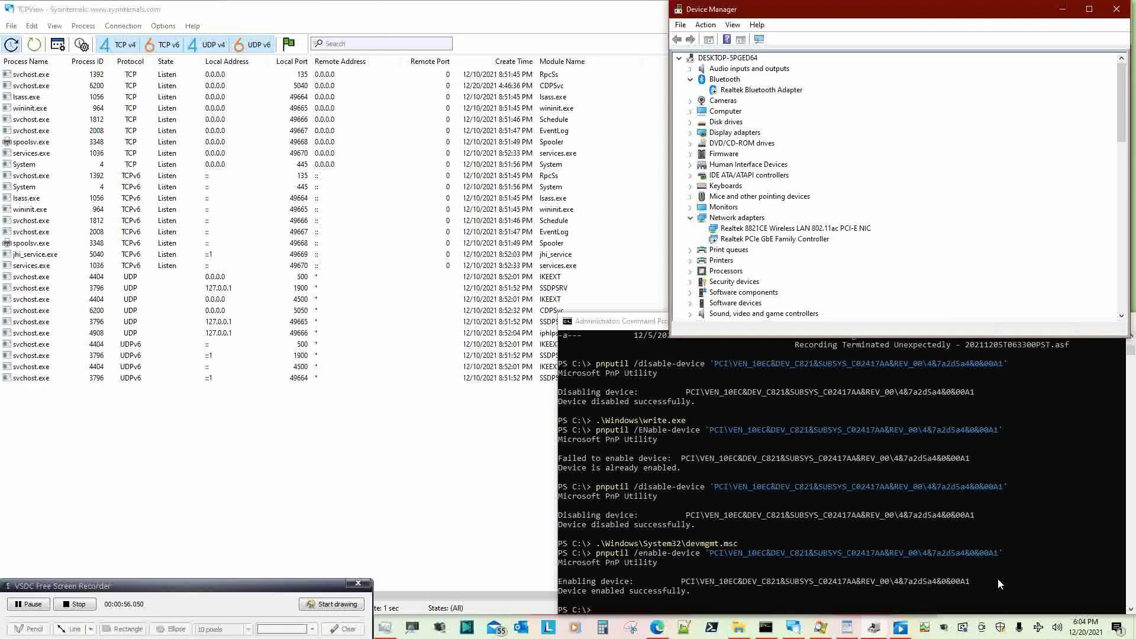
pyautogui.click(1002, 631)
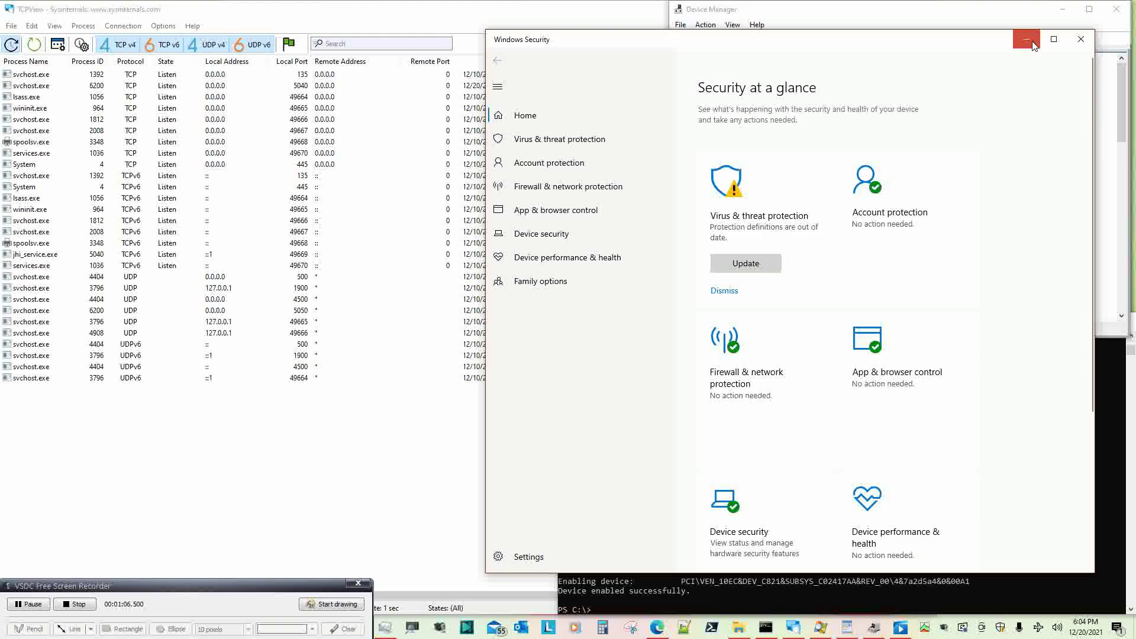
pyautogui.click(1079, 39)
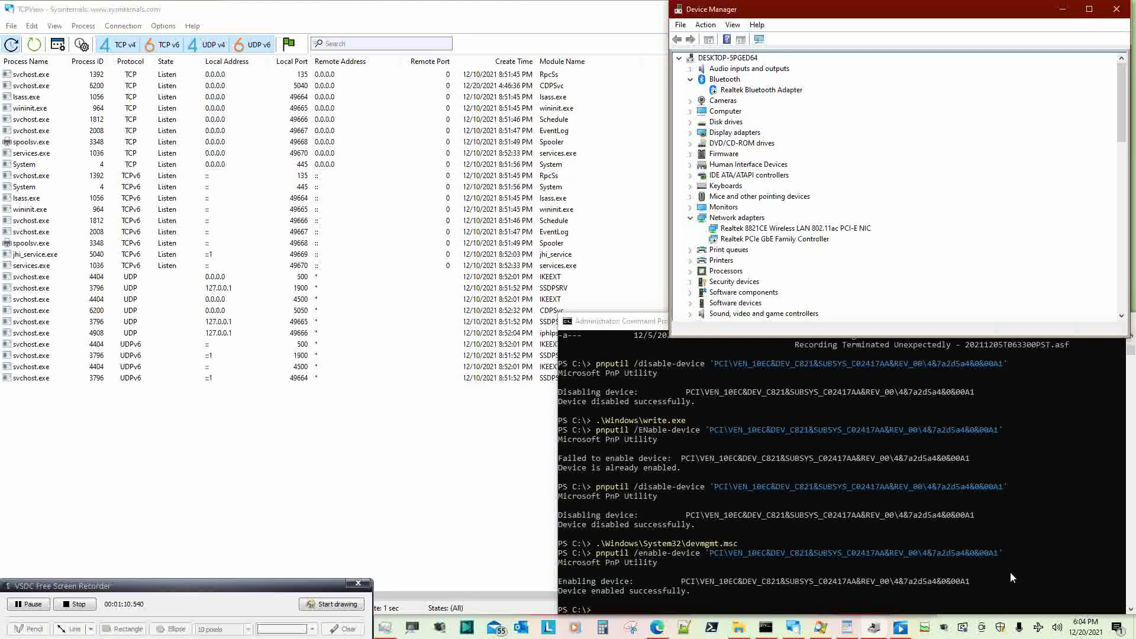
# Turn on Wi-Fi and connect to the 553DF3 network.
pyautogui.click(1039, 629)
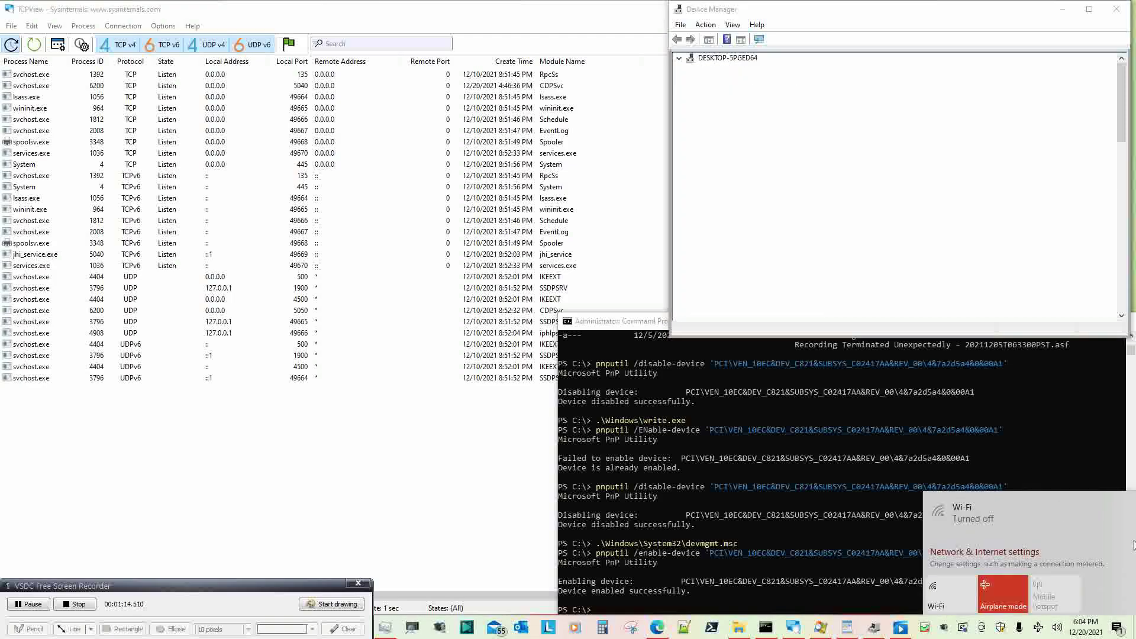
pyautogui.click(935, 605)
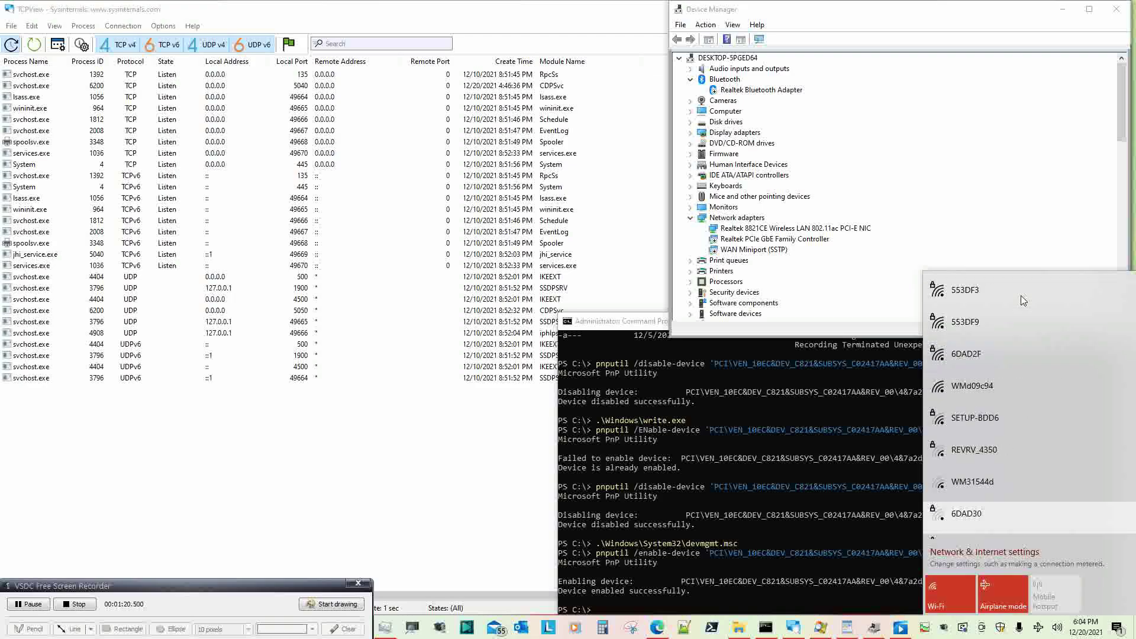
pyautogui.click(1023, 301)
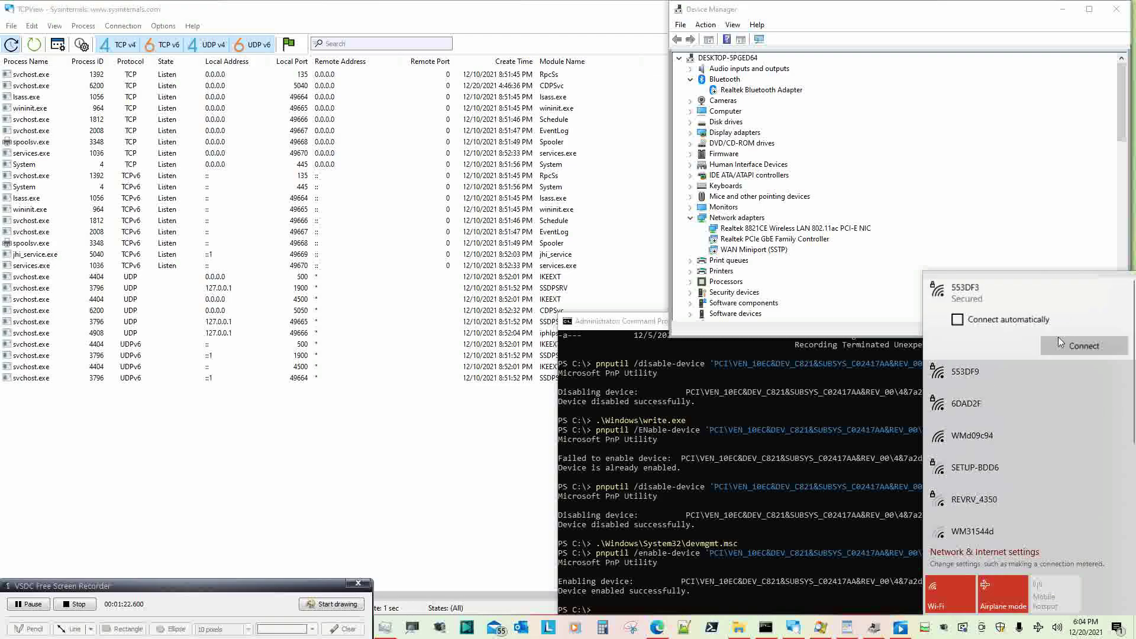
pyautogui.click(1069, 347)
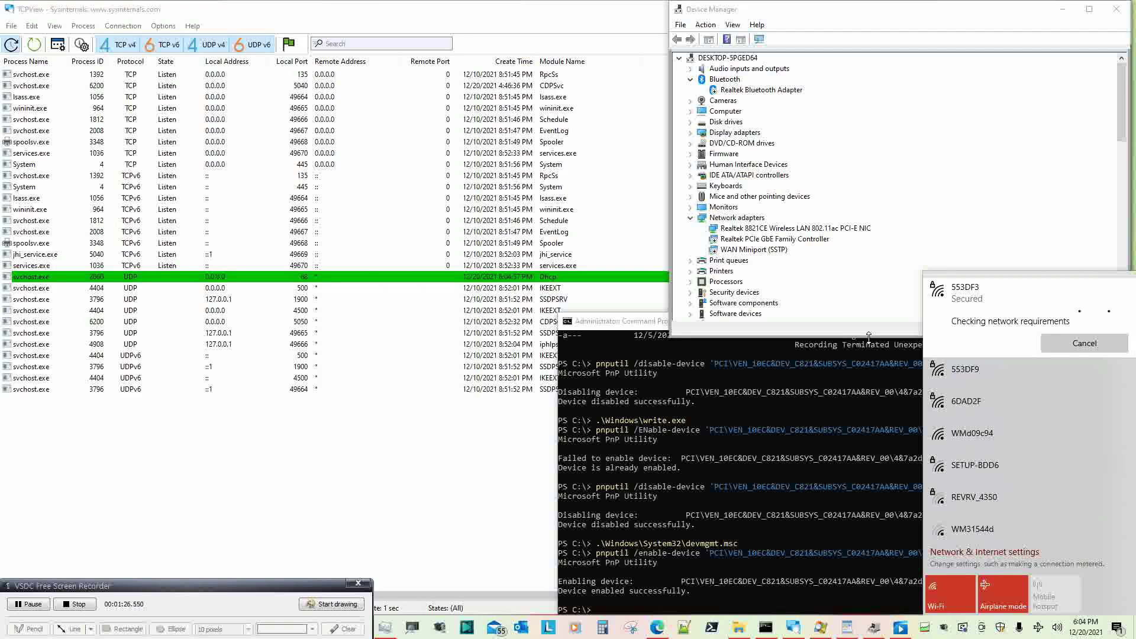
# Narrow the PowerShell window so it clears the TCPView list, and launch Resource Monitor with the resmon command.
pyautogui.moveTo(559, 568); pyautogui.dragTo(671, 568)
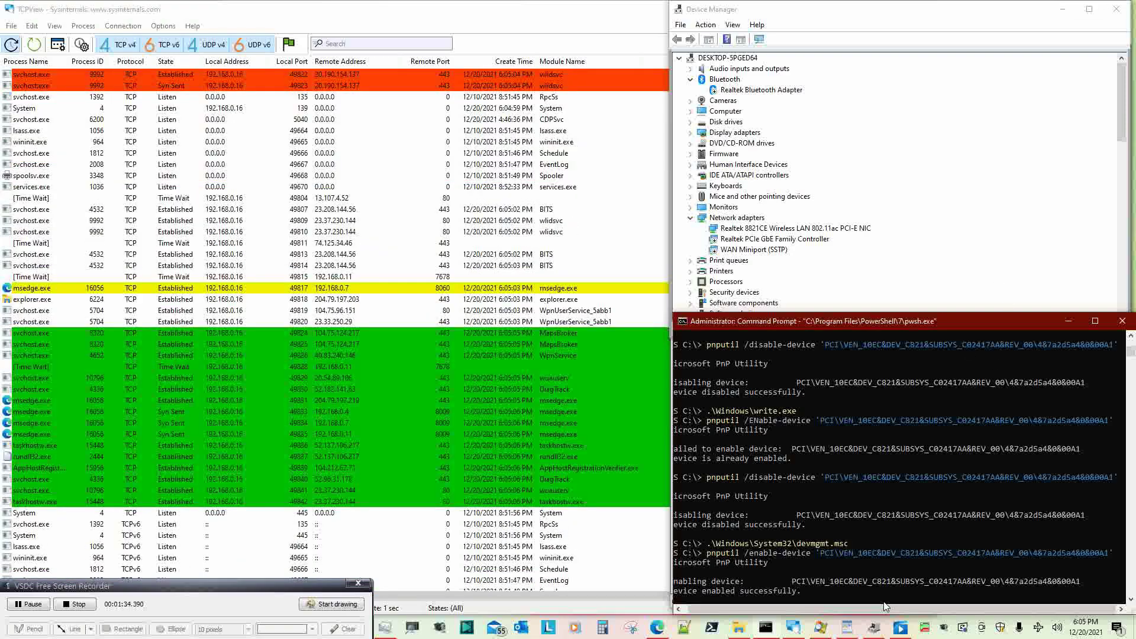
pyautogui.click(898, 574)
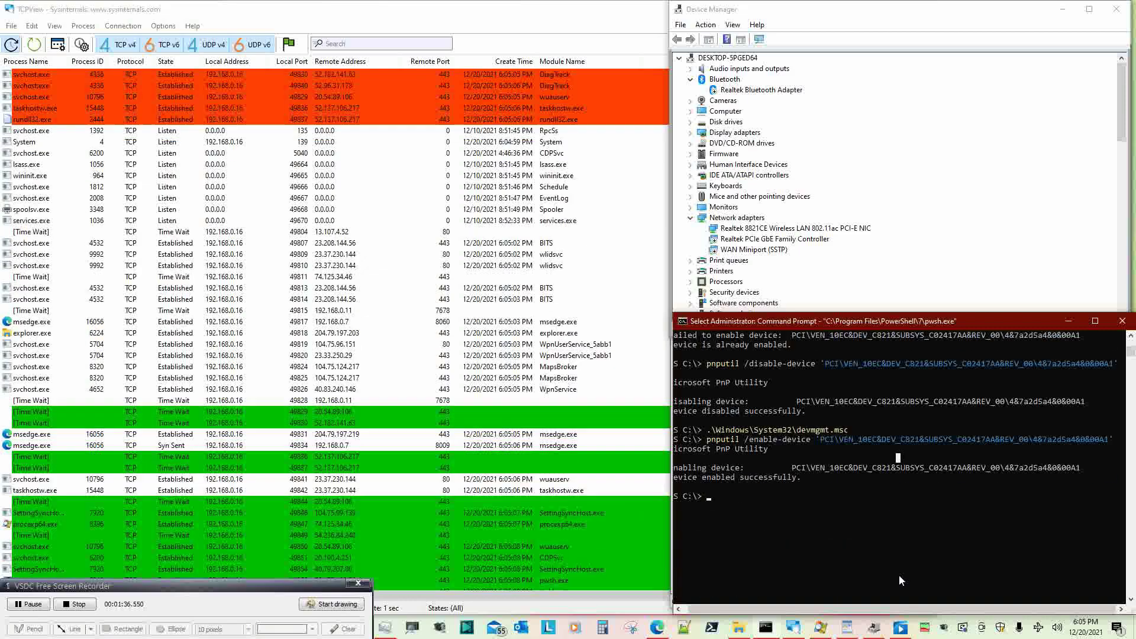
pyautogui.write('resmo')
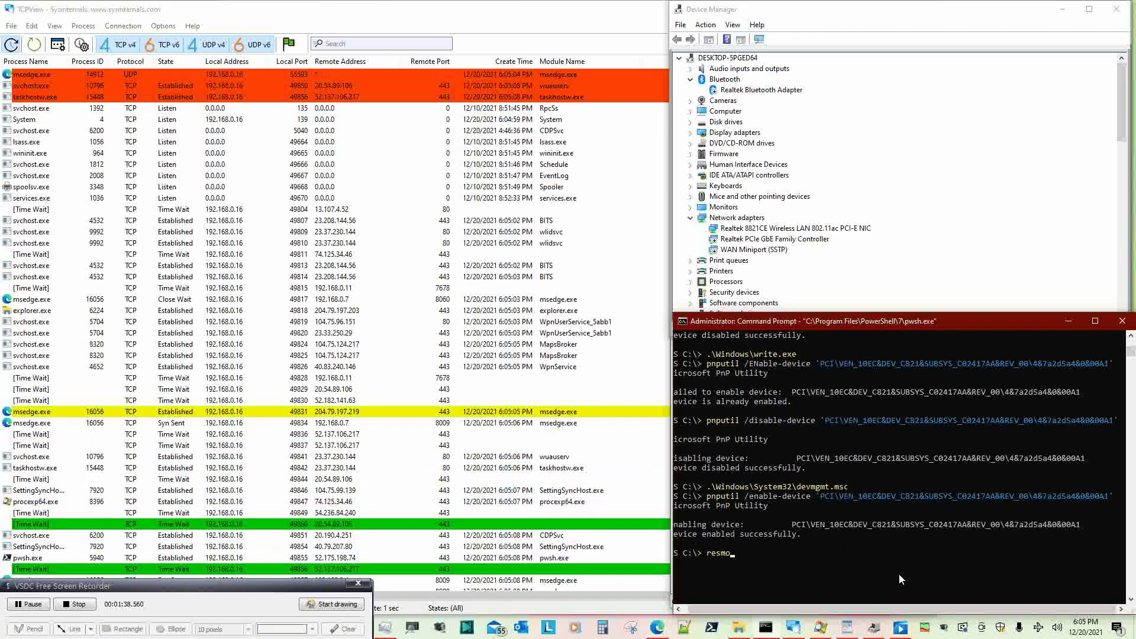
pyautogui.write('n')
pyautogui.press('Return')
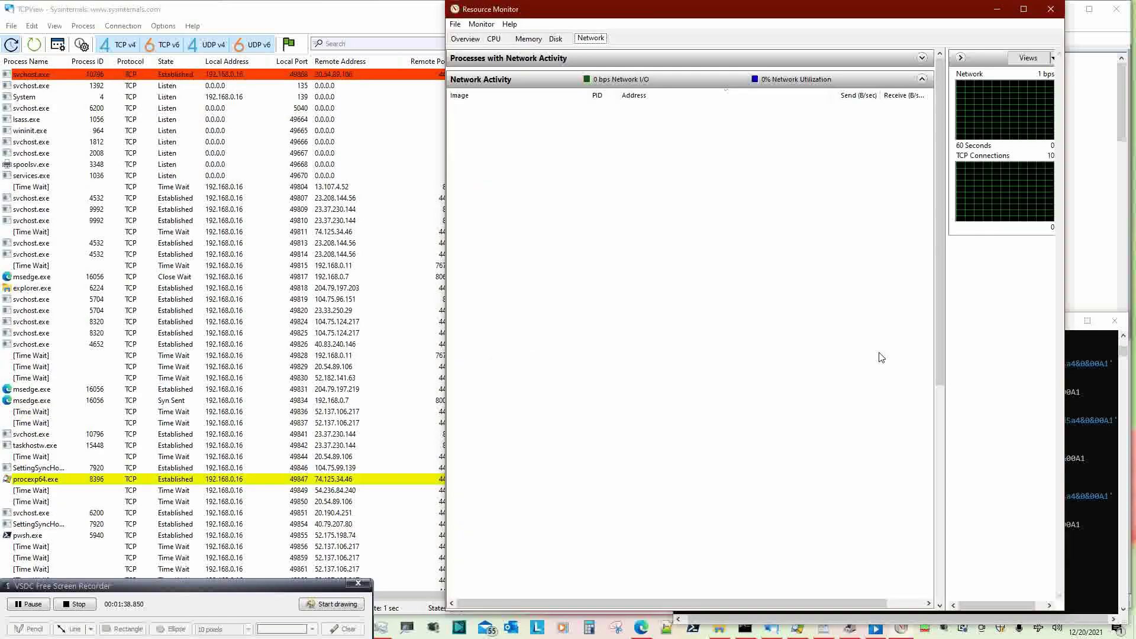
# Place Resource Monitor beside TCPView and sort the TCPView connections by State with the Time Wait entries first.
pyautogui.moveTo(528, 14); pyautogui.dragTo(726, 16)
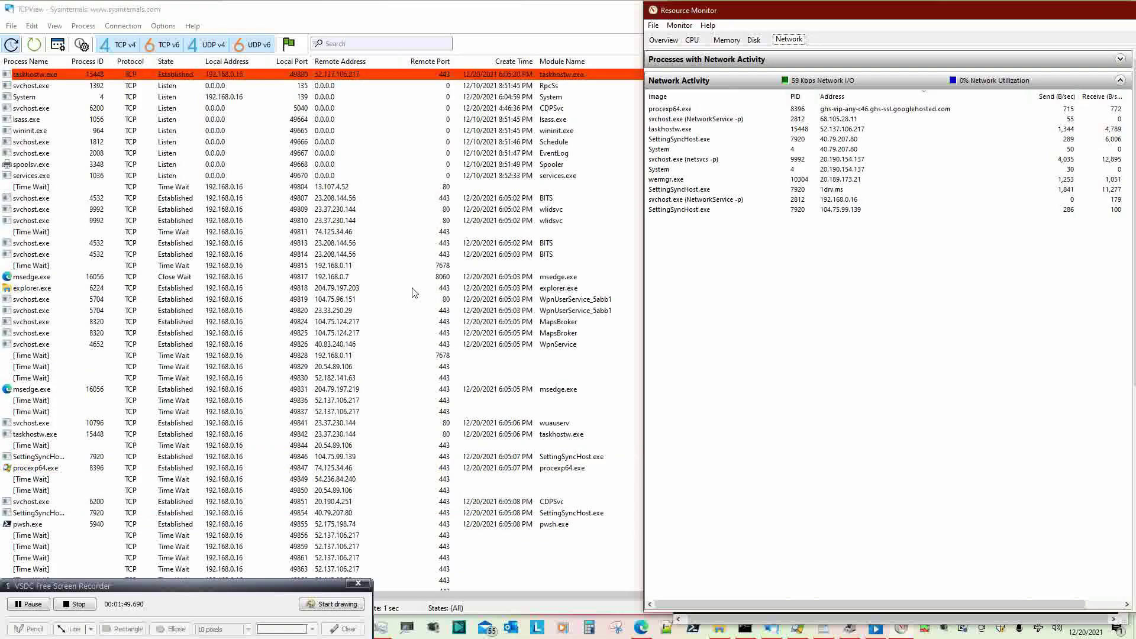
pyautogui.click(183, 65)
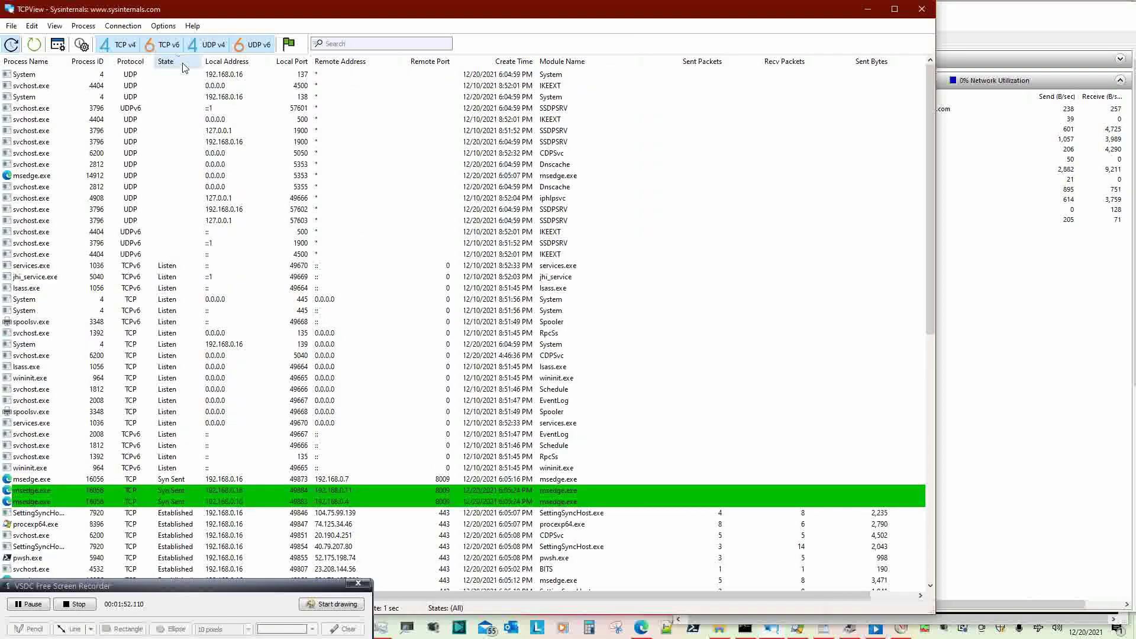
pyautogui.click(182, 65)
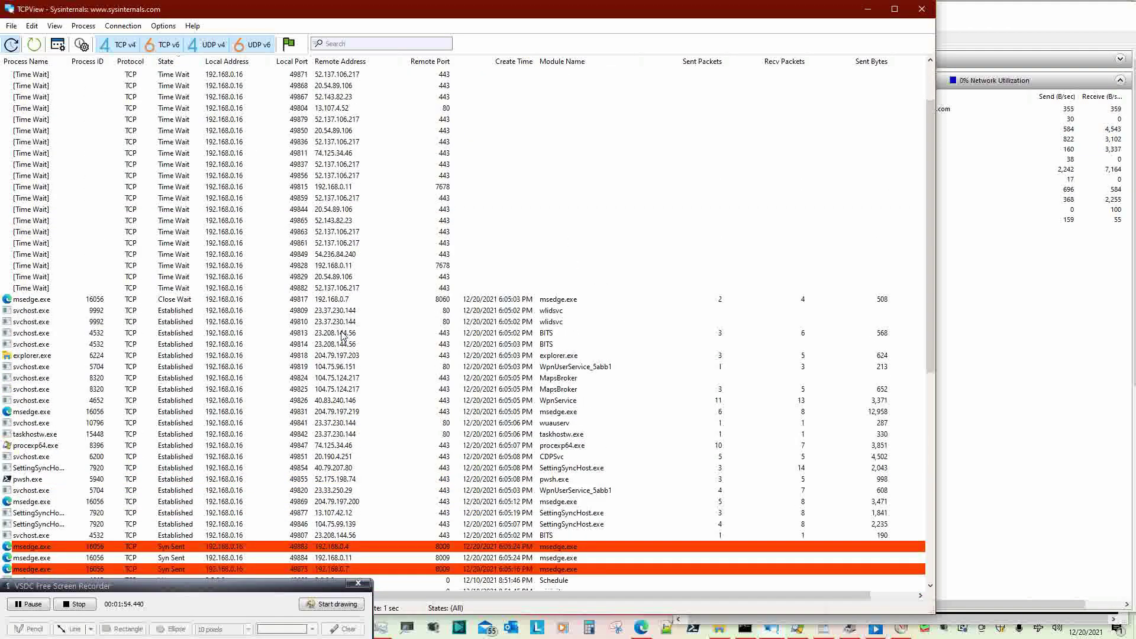
pyautogui.scroll(-4, 342, 336)
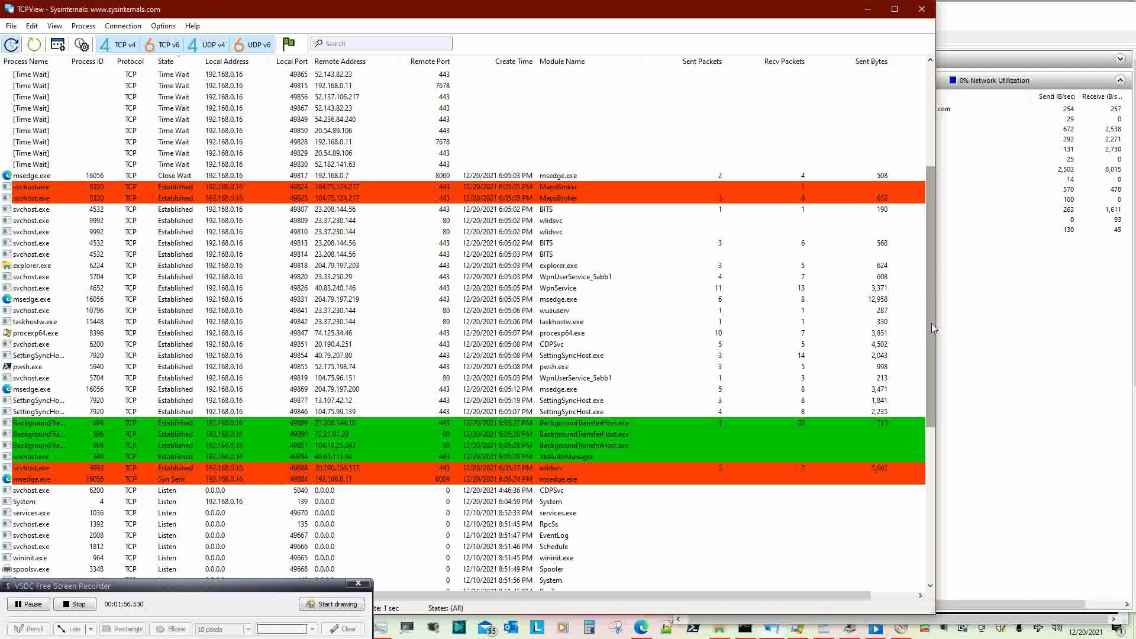
pyautogui.click(1051, 23)
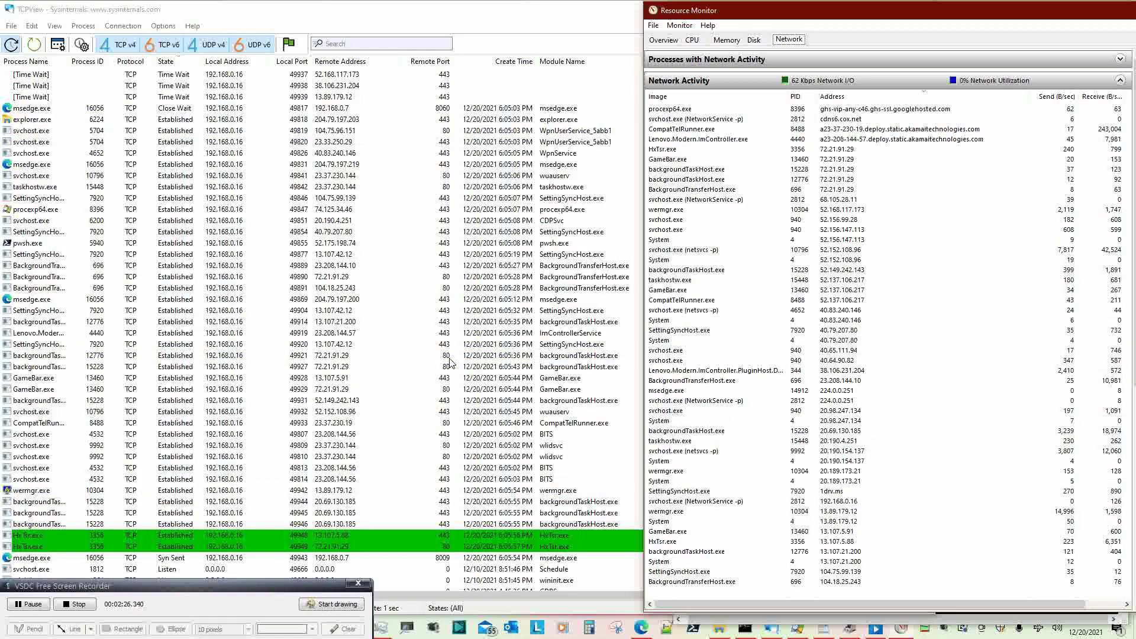
# Lower the screen recorder bar and reduce the PowerShell window's height so it covers less of Resource Monitor.
pyautogui.moveTo(249, 590); pyautogui.dragTo(245, 611)
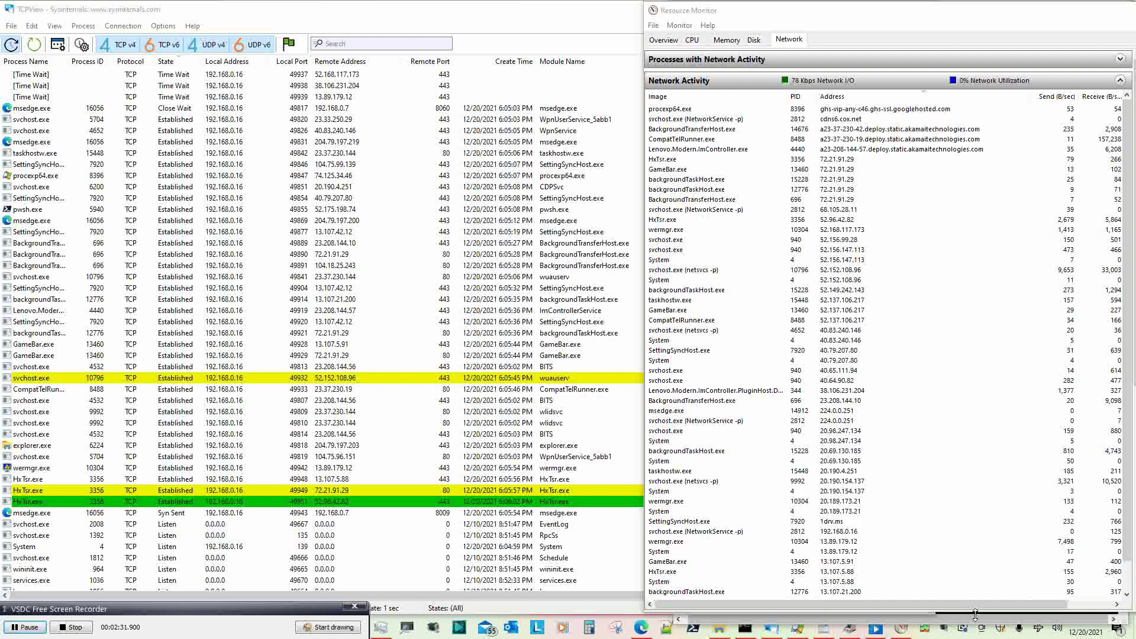
pyautogui.click(975, 615)
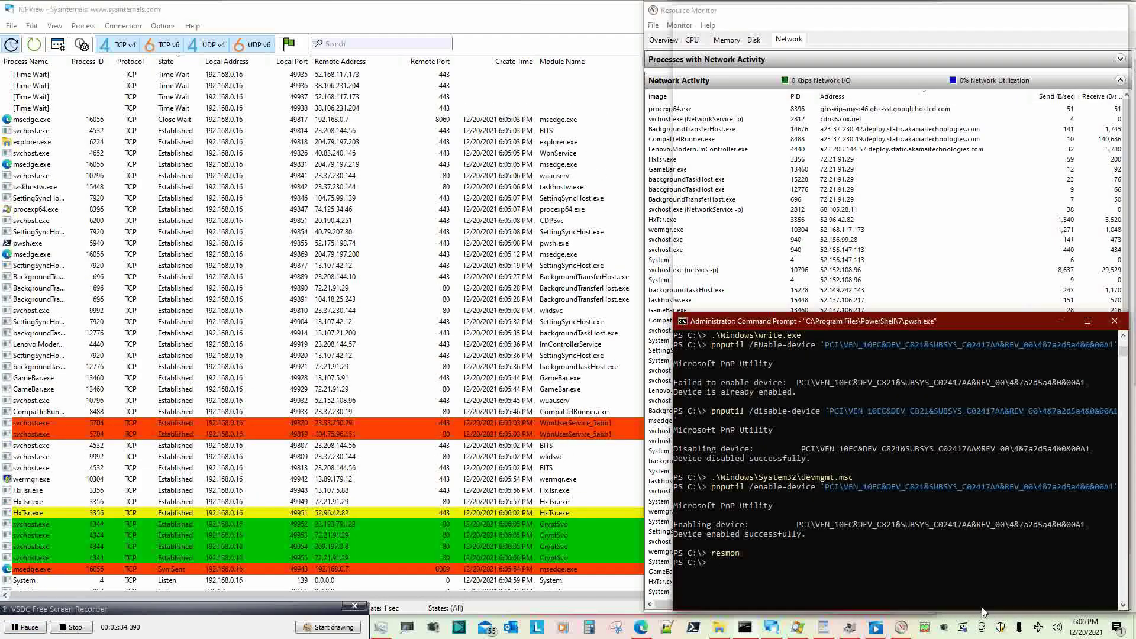
pyautogui.doubleClick(982, 607)
pyautogui.moveTo(985, 2); pyautogui.dragTo(983, 394)
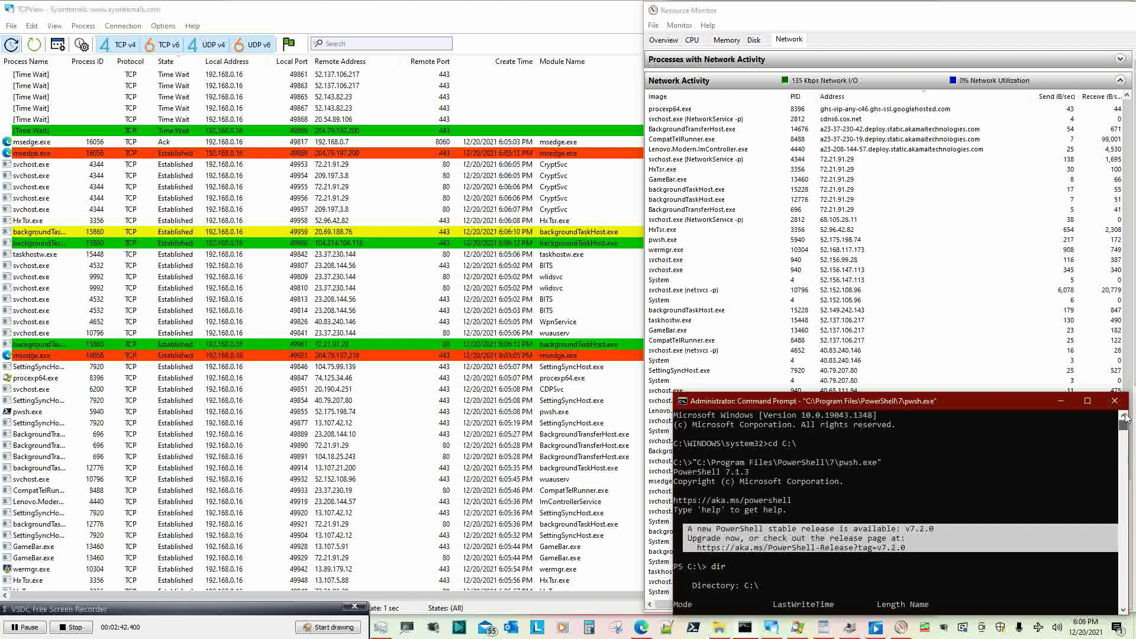
# Look through the C:\ directory listing in the PowerShell output and run echo hello at the prompt.
pyautogui.scroll(-7, 1017, 496)
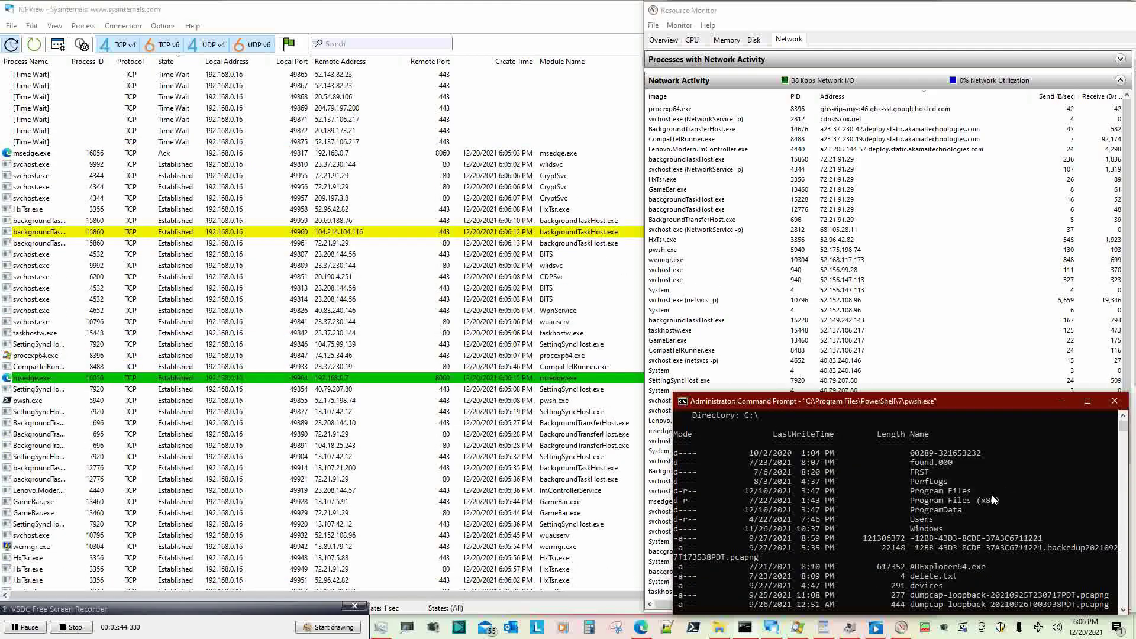
pyautogui.scroll(-1, 994, 507)
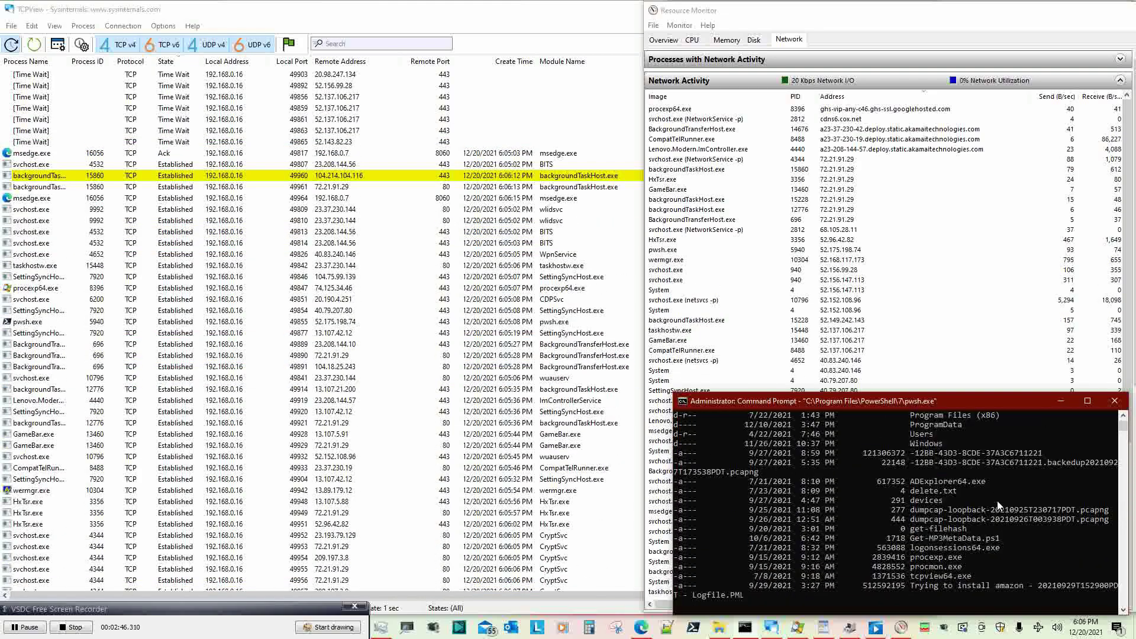
pyautogui.click(960, 545)
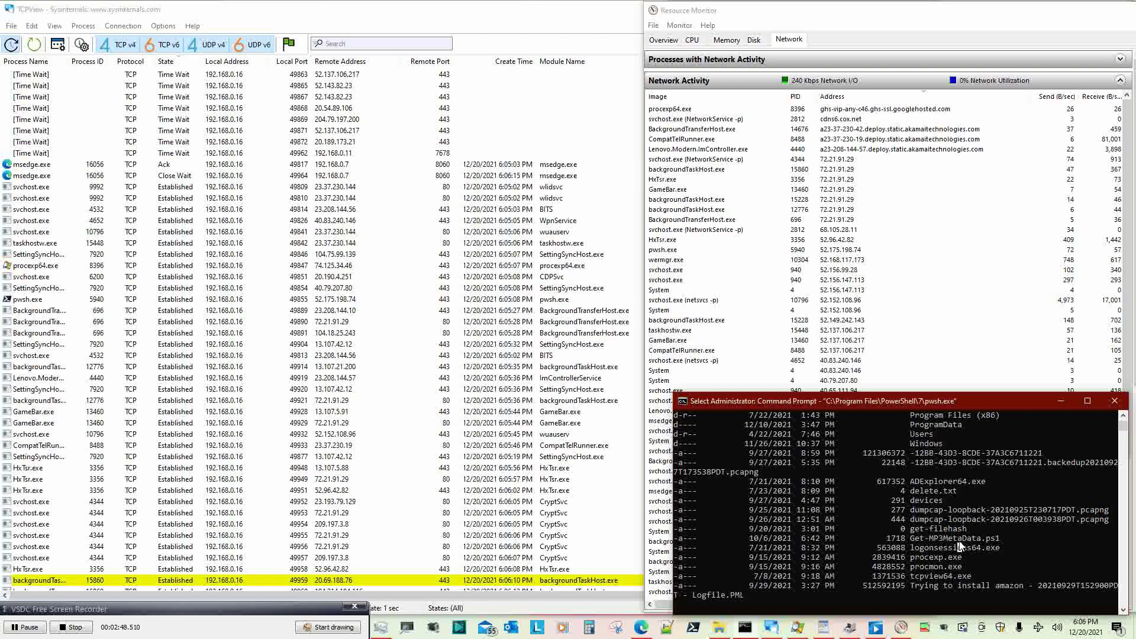
pyautogui.press('Escape')
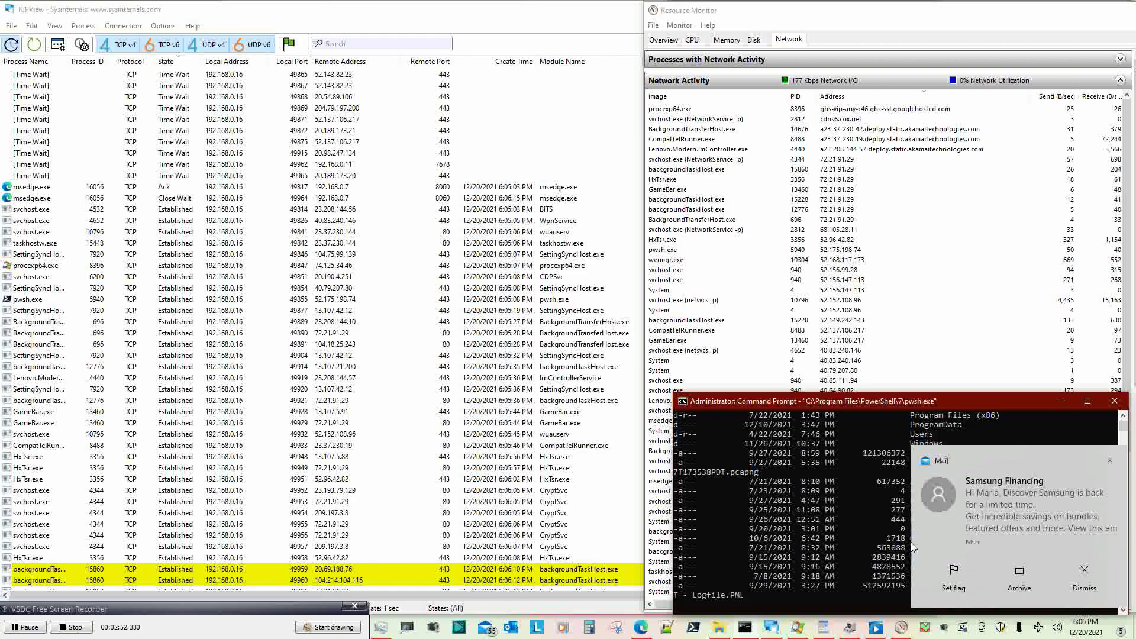
pyautogui.write('echo hello')
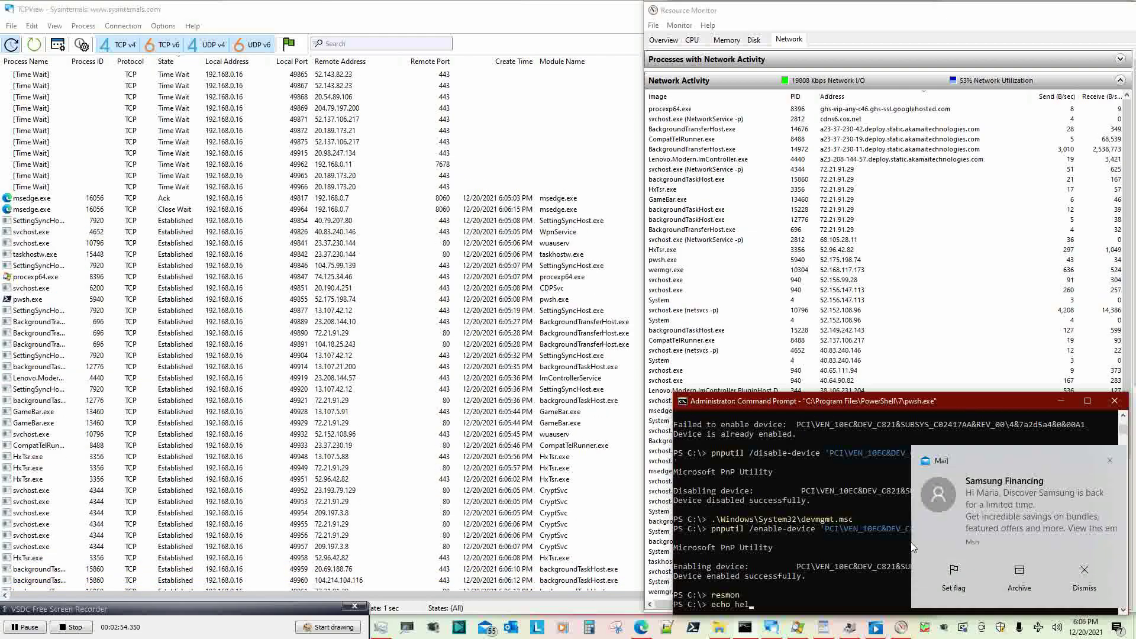
pyautogui.press('Return')
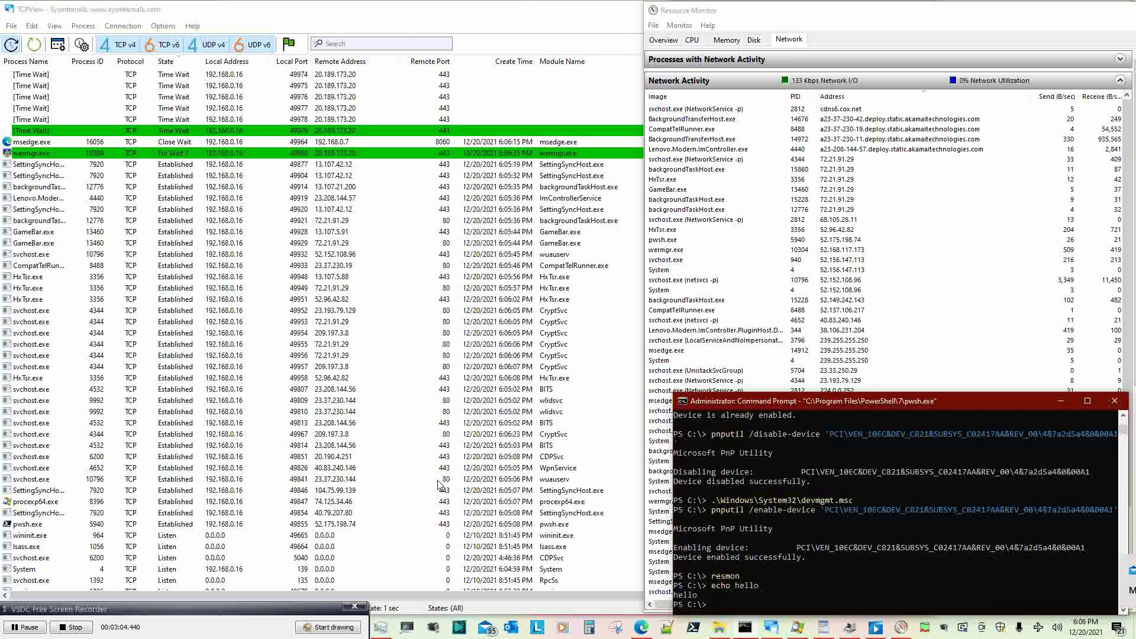
# Minimize the PowerShell window and examine the processes and addresses in Resource Monitor's Network Activity list.
pyautogui.click(1069, 400)
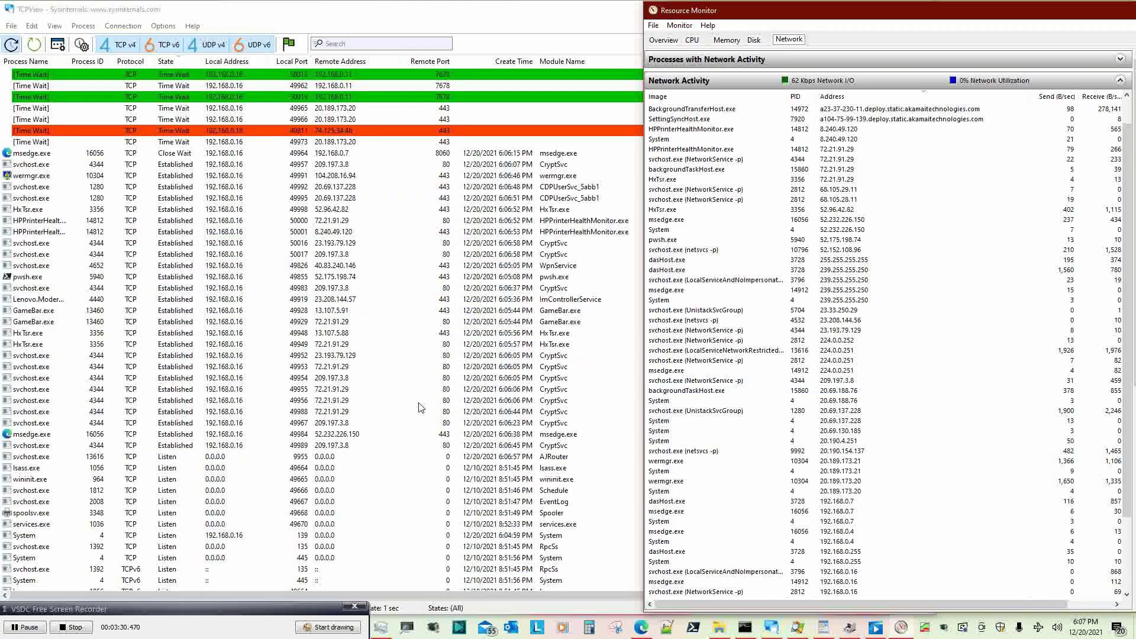
pyautogui.scroll(-3, 1128, 391)
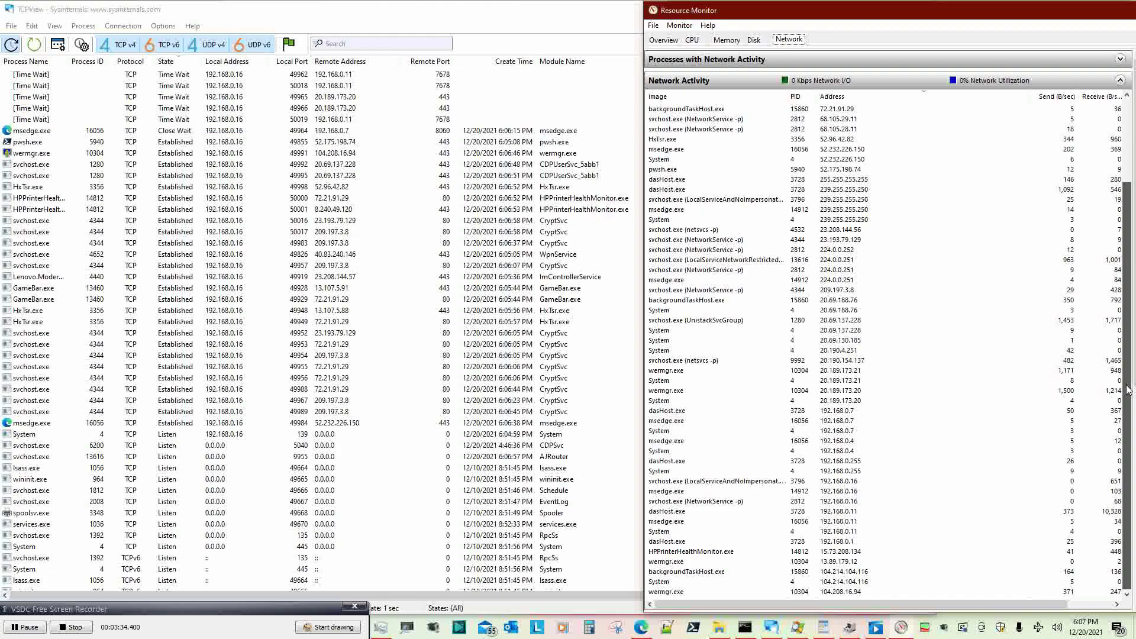
# Review Resource Monitor's network activity from the first entries down to the Listening Ports section, and return to the start of the list.
pyautogui.moveTo(1128, 391); pyautogui.dragTo(1133, 210)
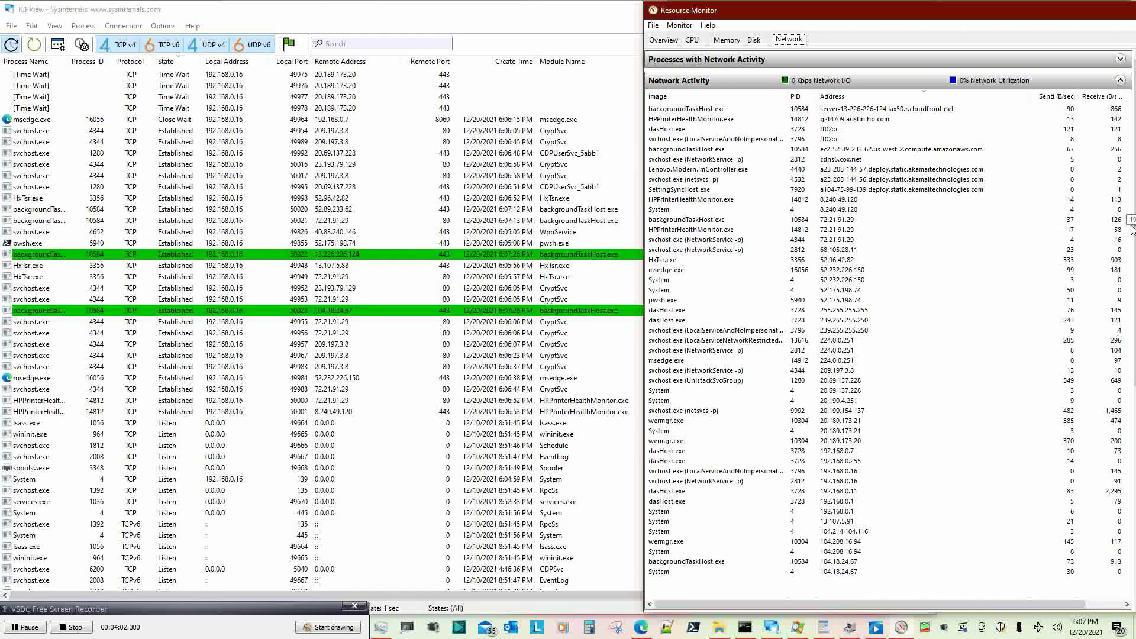
pyautogui.scroll(-5, 1132, 230)
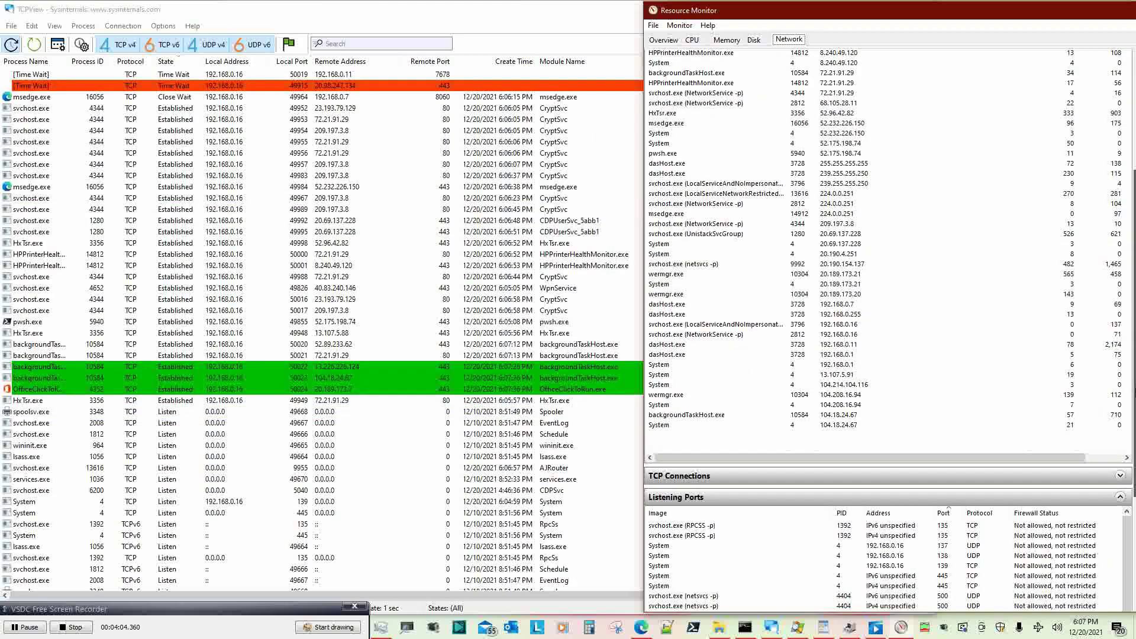
pyautogui.scroll(-2, 887, 325)
pyautogui.scroll(7, 888, 326)
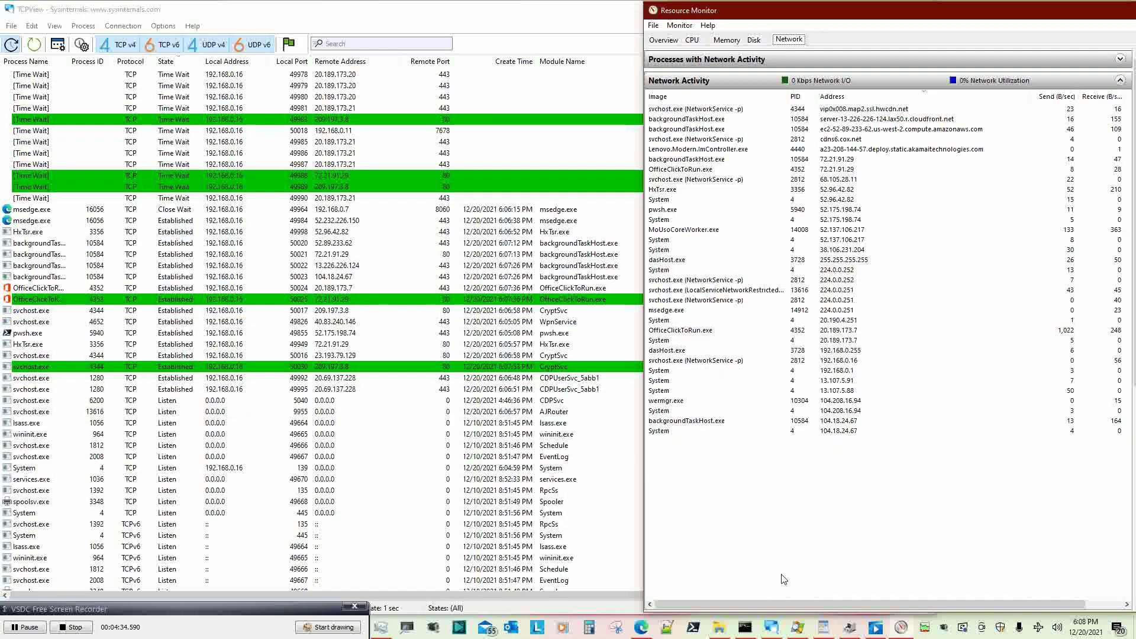
# Switch to Process Explorer, sort the processes by PID, and open the TCP/IP properties of backgroundTaskHost.exe with PID 10584.
pyautogui.click(798, 630)
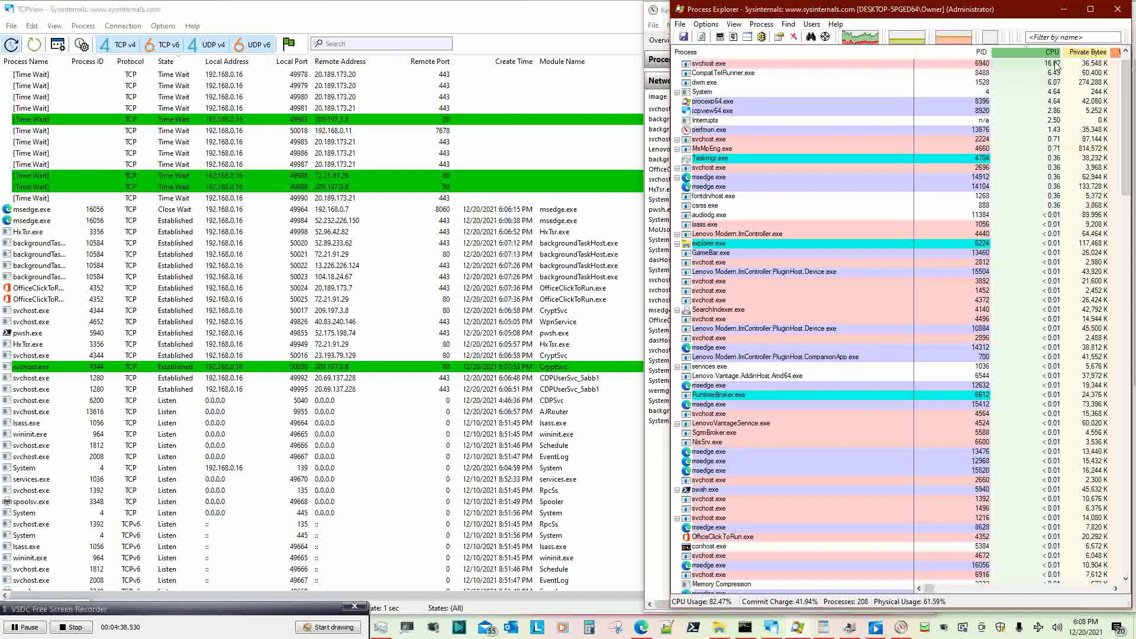
pyautogui.click(965, 54)
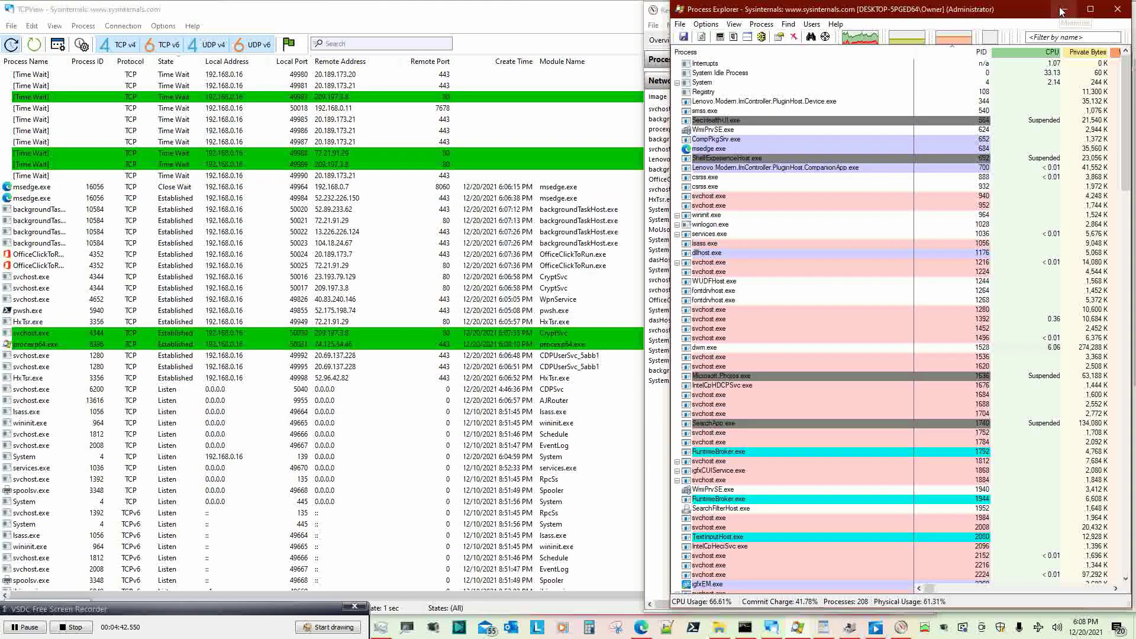
pyautogui.moveTo(1128, 91); pyautogui.dragTo(1128, 501)
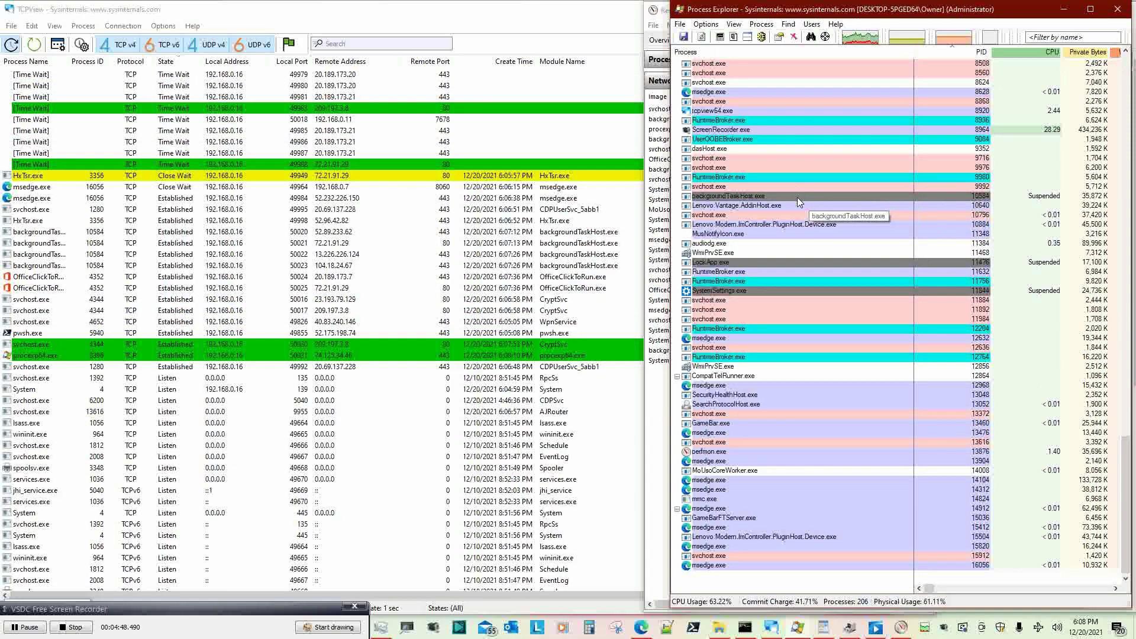
pyautogui.rightClick(797, 197)
pyautogui.click(847, 341)
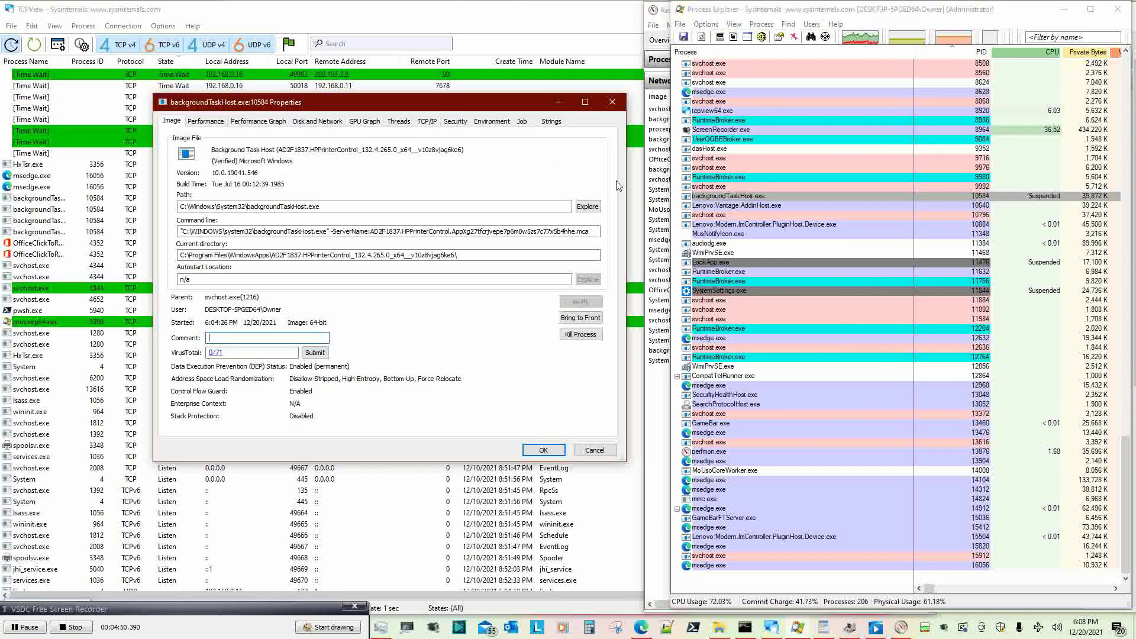
pyautogui.click(426, 120)
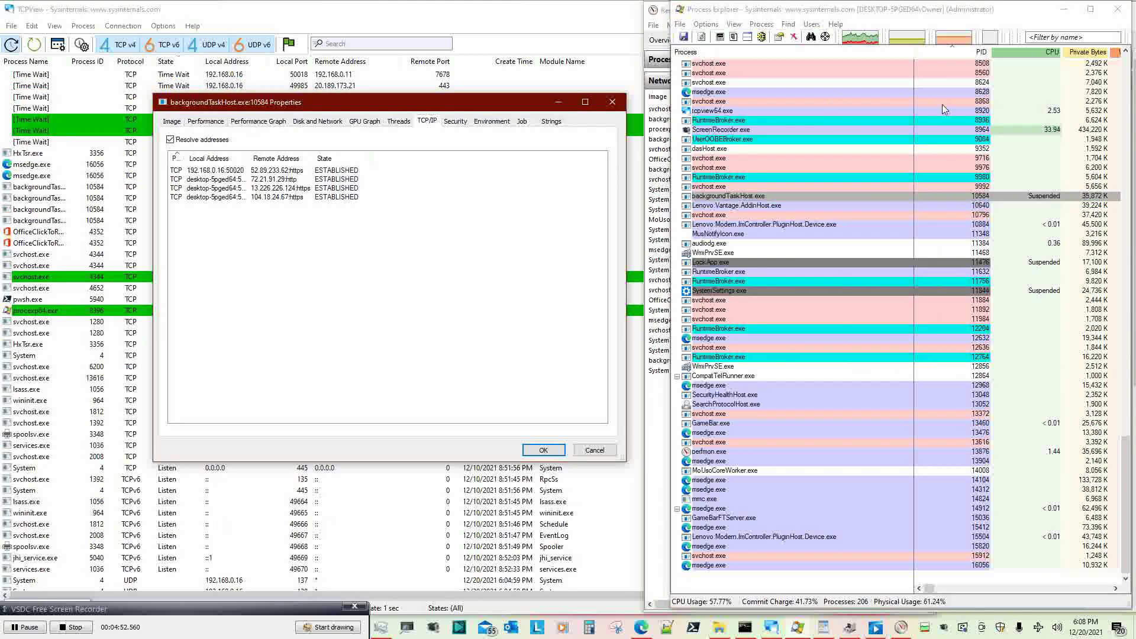
# Widen the Remote Address column in the backgroundTaskHost.exe connection list and turn off Resolve addresses.
pyautogui.moveTo(324, 107); pyautogui.dragTo(831, 129)
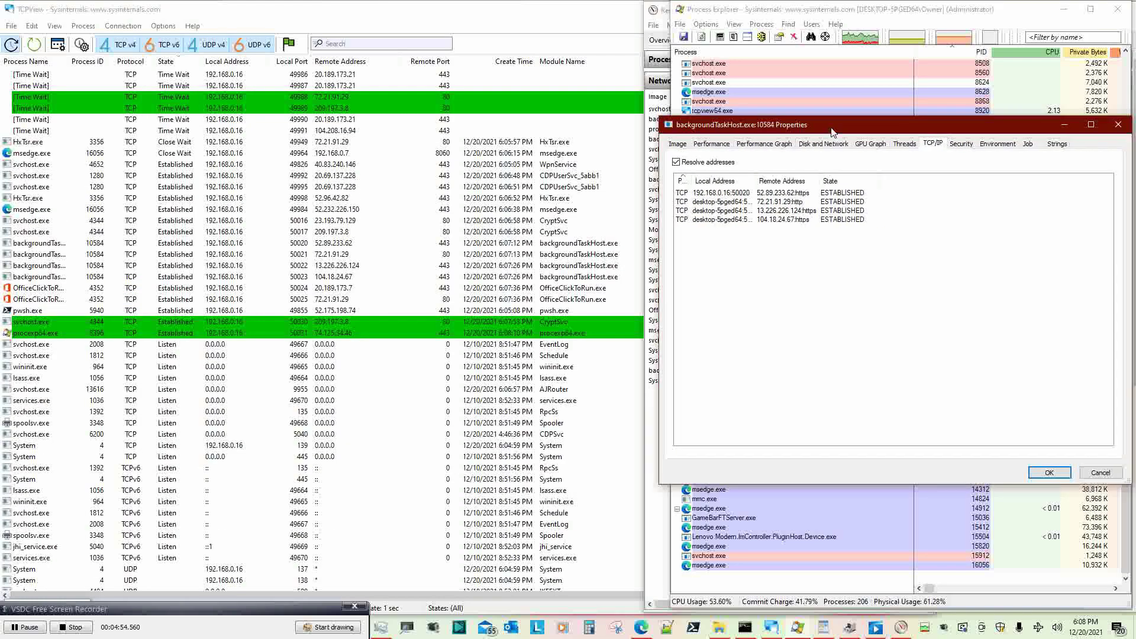
pyautogui.moveTo(820, 180); pyautogui.dragTo(985, 185)
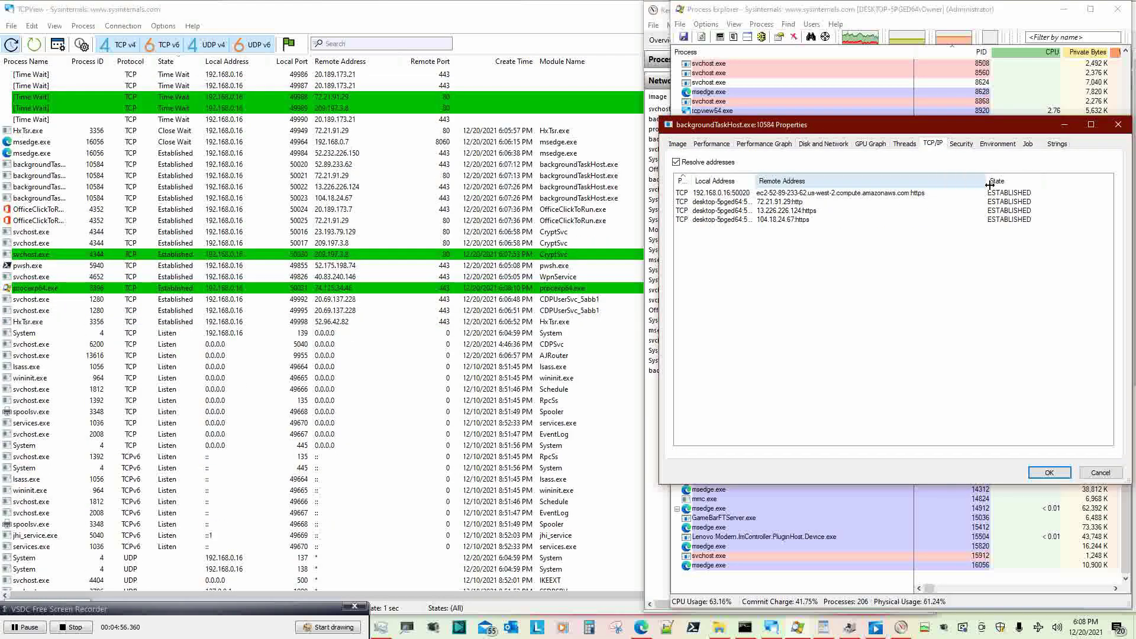
pyautogui.click(676, 161)
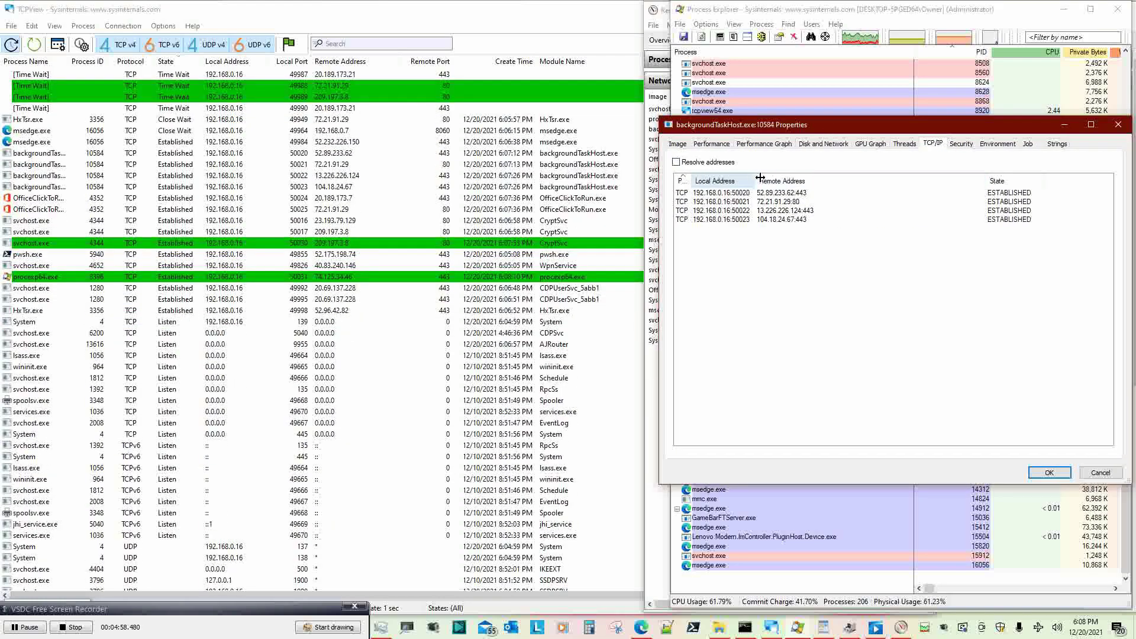
# Adjust the column widths of the backgroundTaskHost.exe connection list and place the properties window over the lower part of TCPView.
pyautogui.moveTo(757, 180); pyautogui.dragTo(809, 181)
pyautogui.moveTo(693, 180); pyautogui.dragTo(719, 183)
pyautogui.moveTo(1057, 183); pyautogui.dragTo(974, 183)
pyautogui.moveTo(991, 131); pyautogui.dragTo(336, 410)
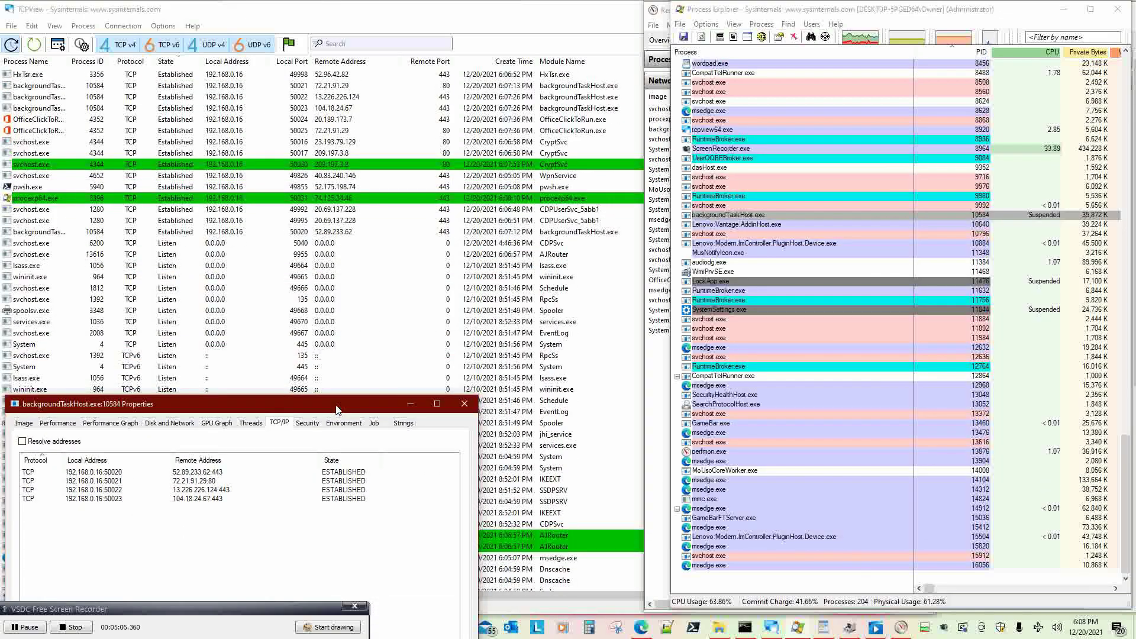
# Check the network activity in Resource Monitor and open the properties of svchost.exe with PID 4344 in Process Explorer.
pyautogui.click(658, 331)
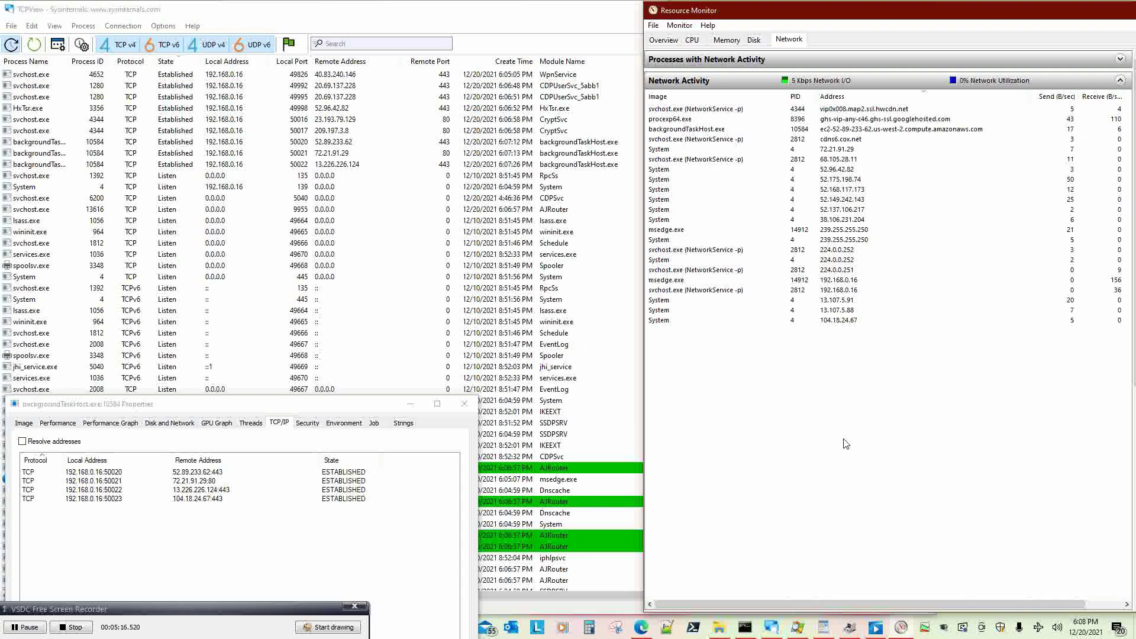
pyautogui.click(850, 627)
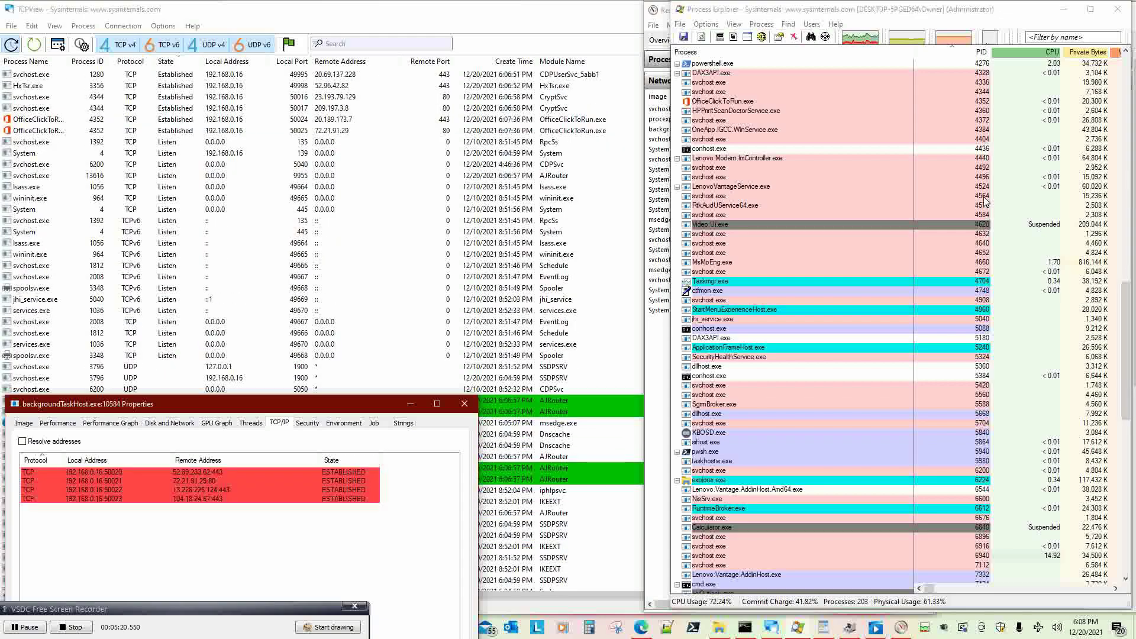
pyautogui.rightClick(971, 94)
pyautogui.click(1000, 237)
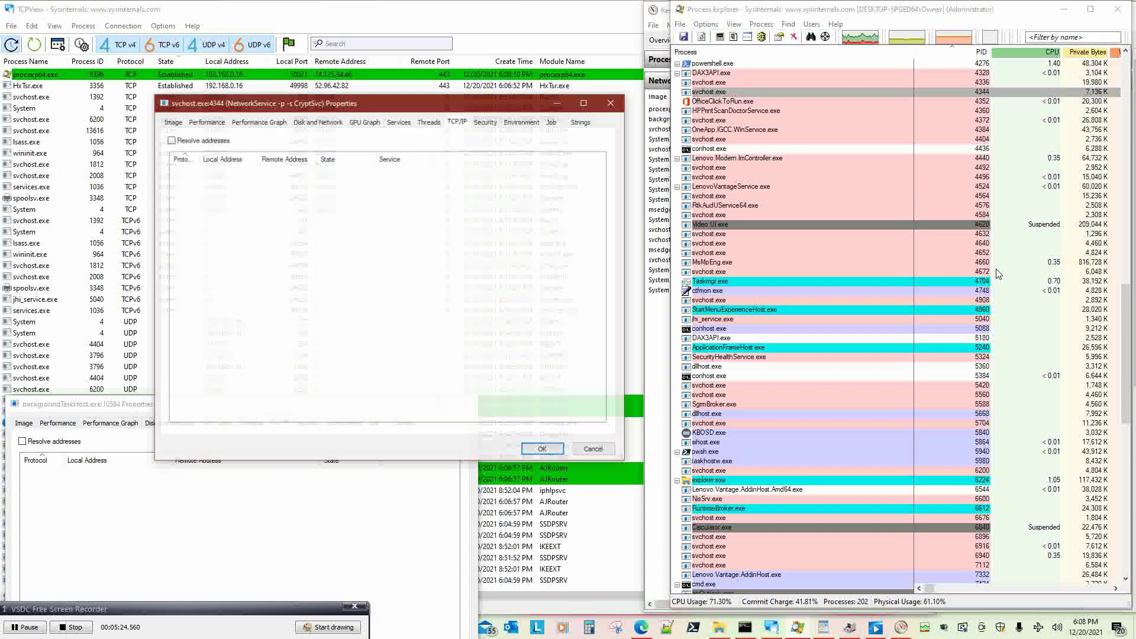
# Move the svchost.exe:4344 properties window over the lower part of the backgroundTaskHost.exe properties and bring Resource Monitor to the front.
pyautogui.moveTo(373, 110); pyautogui.dragTo(841, 211)
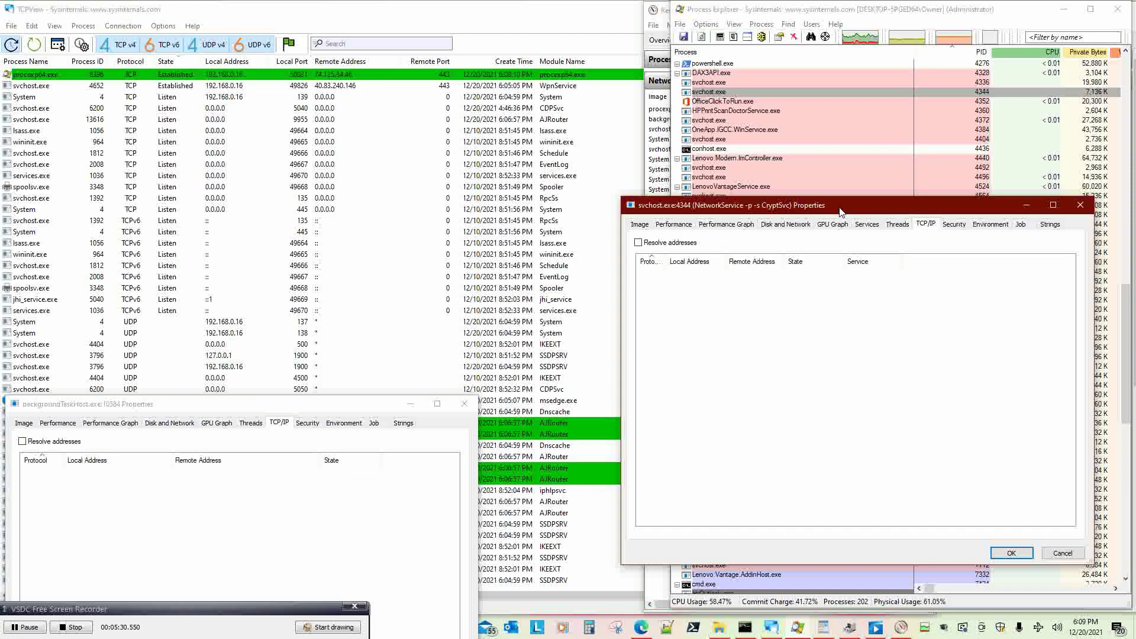
pyautogui.moveTo(840, 211); pyautogui.dragTo(235, 551)
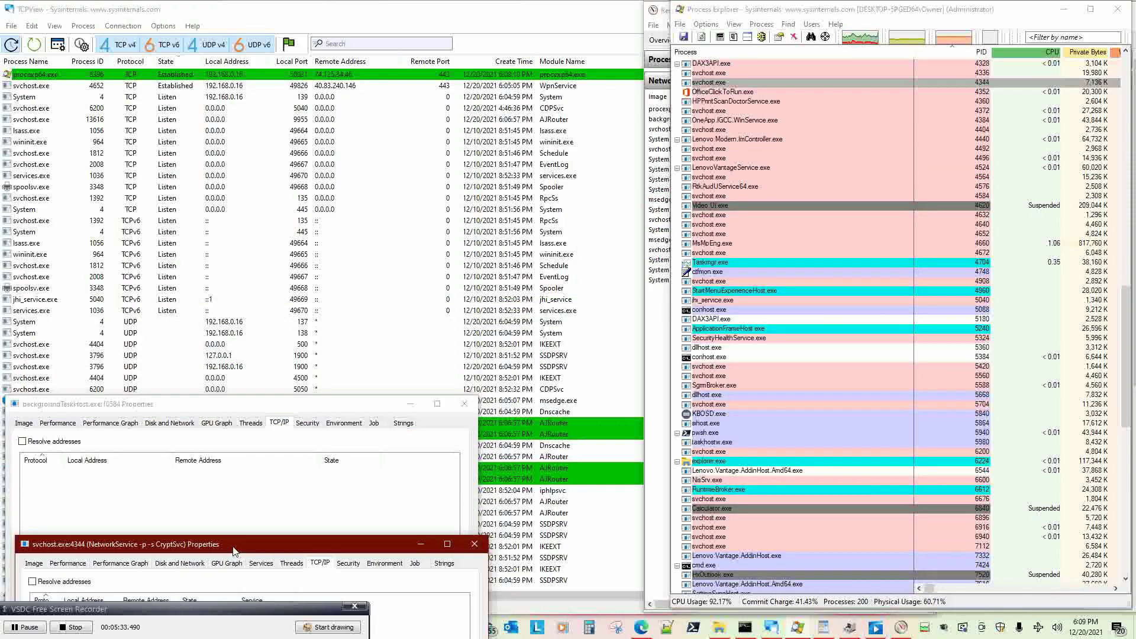
pyautogui.click(664, 21)
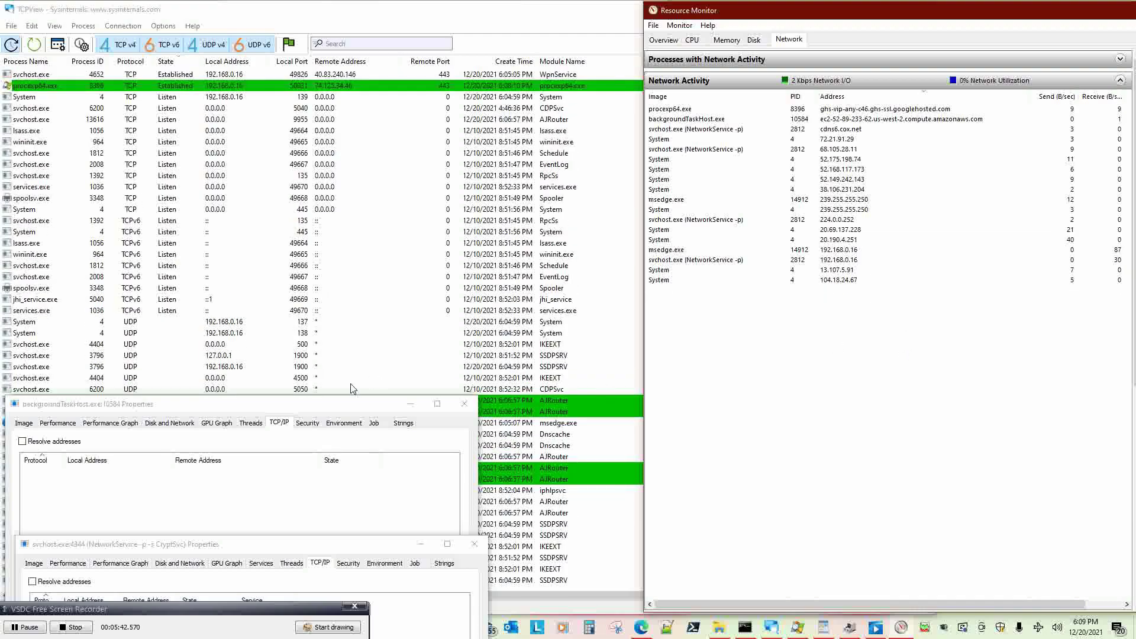
# Reposition the backgroundTaskHost.exe properties window slightly higher over TCPView, and close the svchost.exe:4344 properties to return to Resource Monitor.
pyautogui.moveTo(263, 553); pyautogui.dragTo(801, 382)
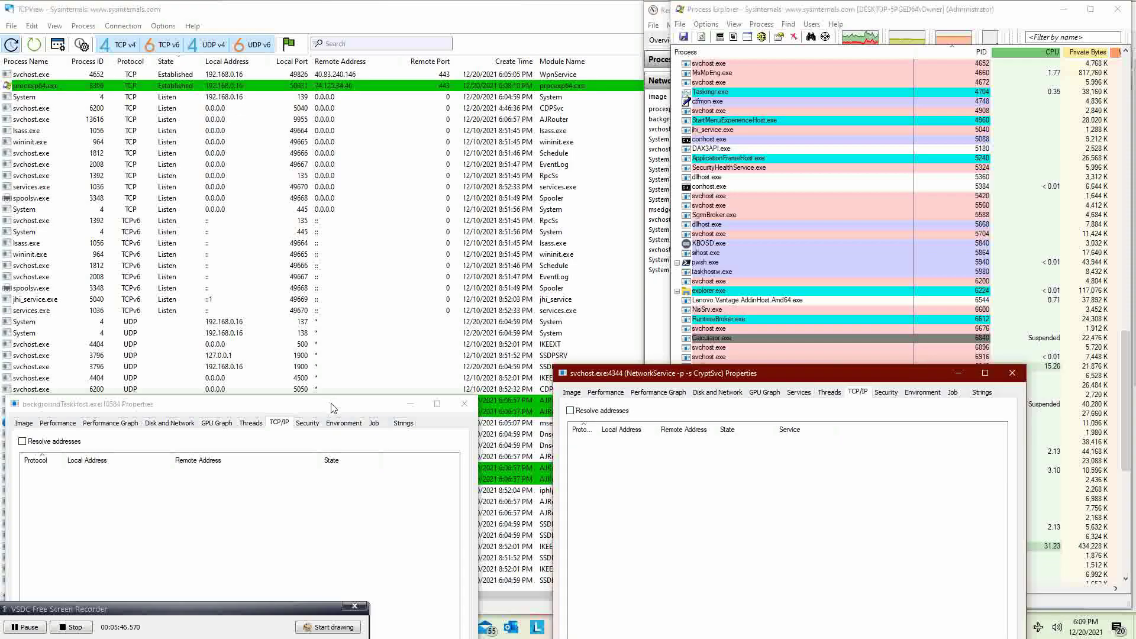
pyautogui.moveTo(333, 408); pyautogui.dragTo(999, 275)
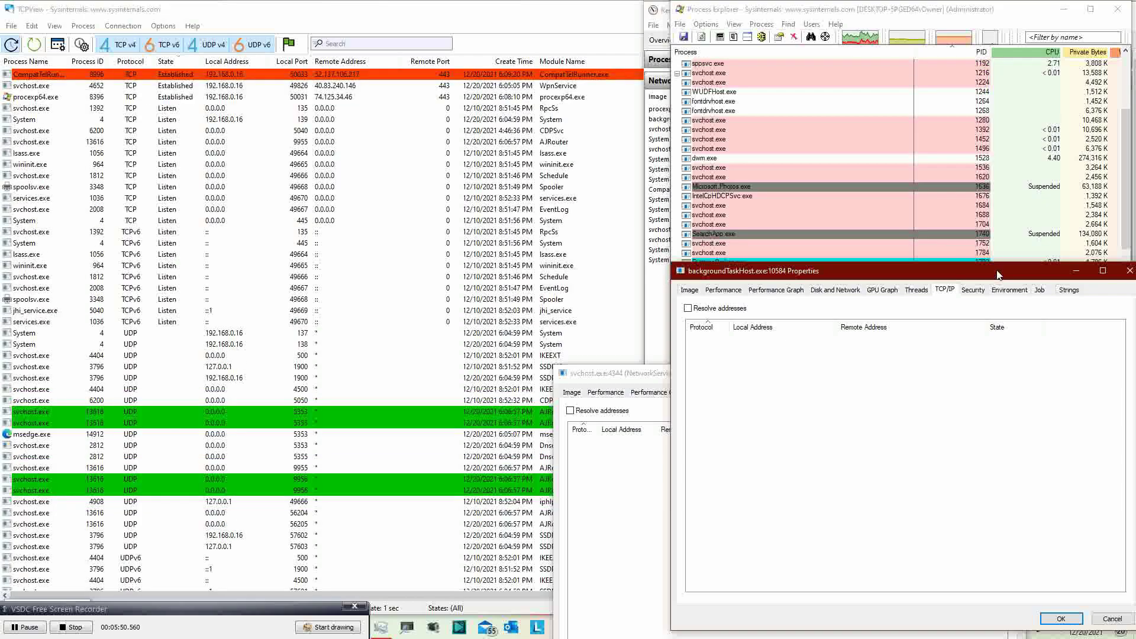
pyautogui.moveTo(998, 275); pyautogui.dragTo(331, 376)
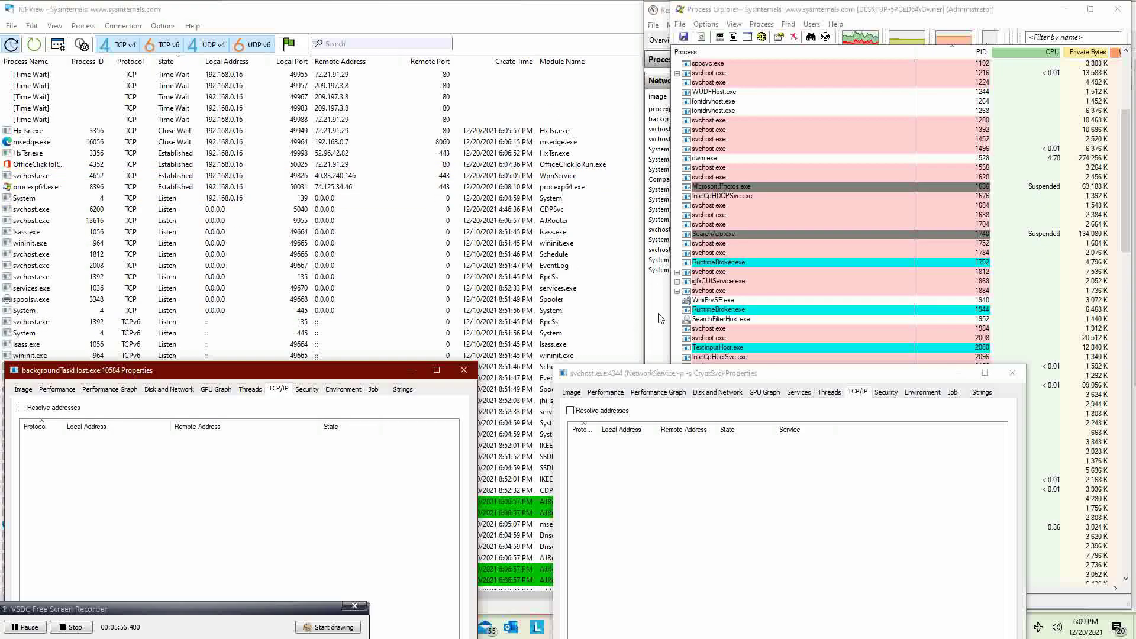
pyautogui.click(1013, 373)
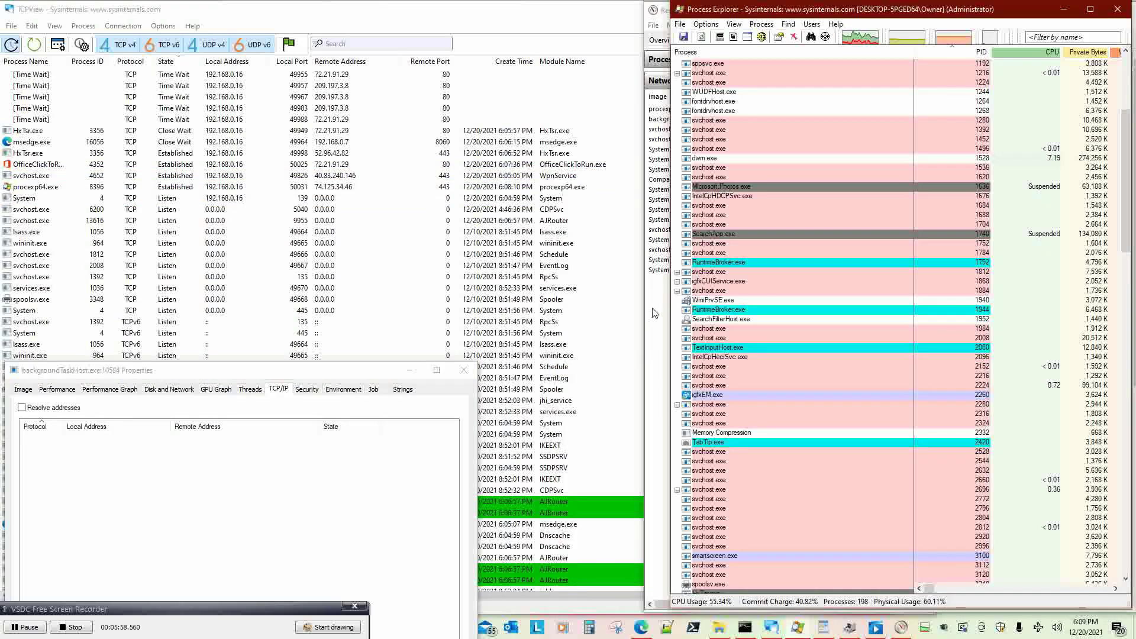
pyautogui.click(661, 312)
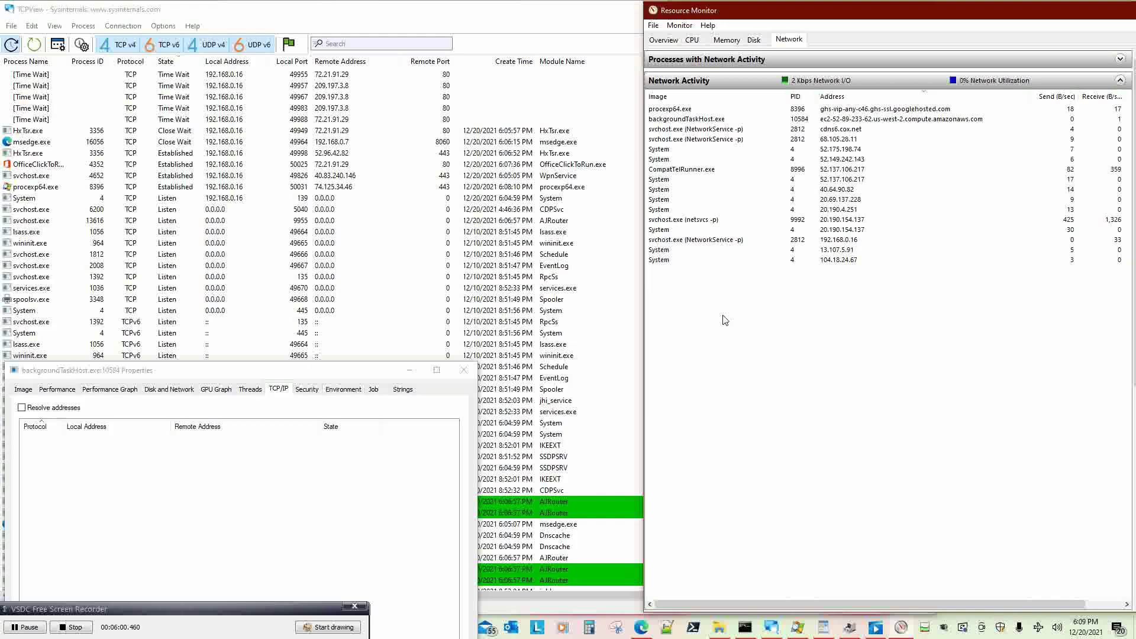